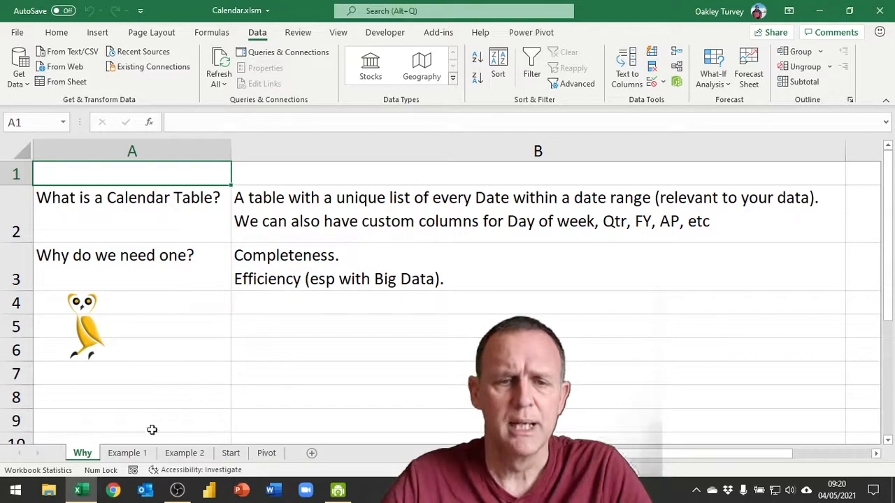
On the Example 1 sheet, reveal the hidden Day, AP and FY columns and inspect the first row's Day and AP formulas
click(128, 455)
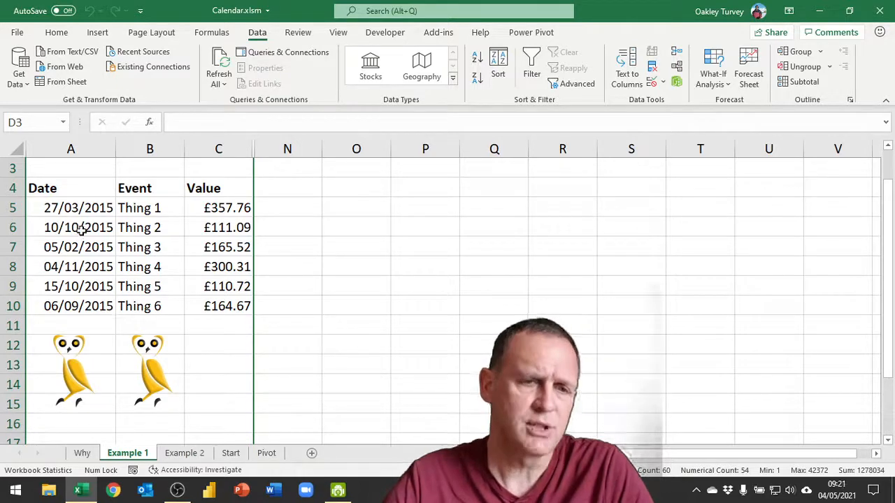
click(86, 208)
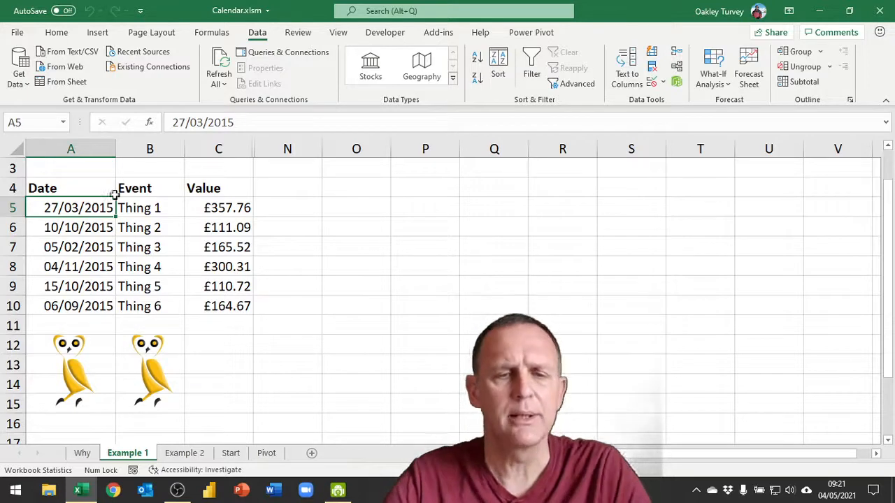
click(78, 373)
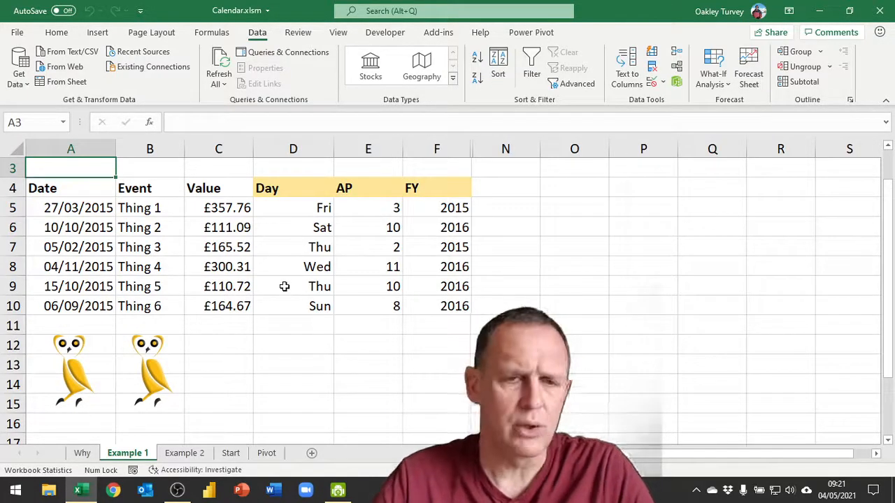
click(295, 206)
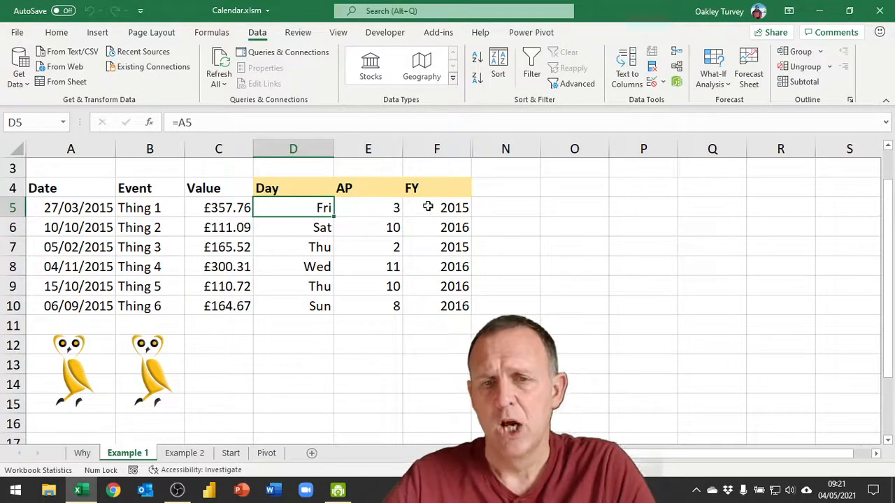
click(395, 209)
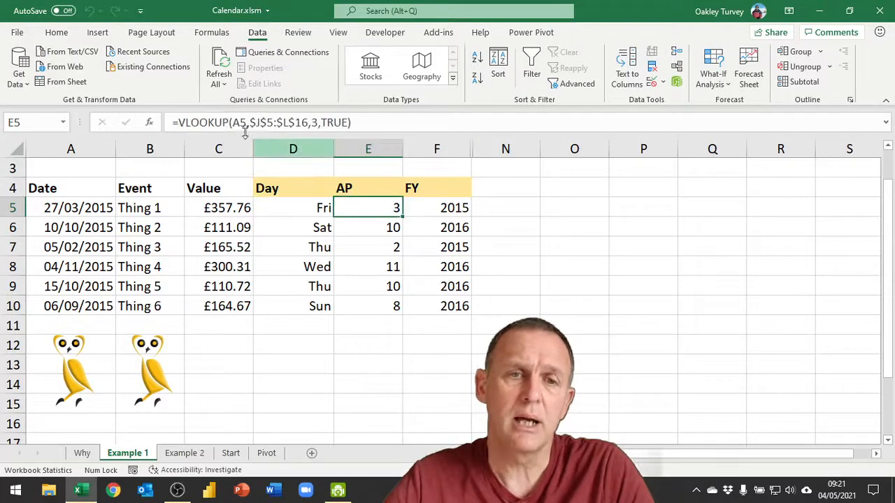
Reveal the Start, End and AP lookup table on Example 1 and review how the AP, FY and Day formulas use the dates
click(159, 378)
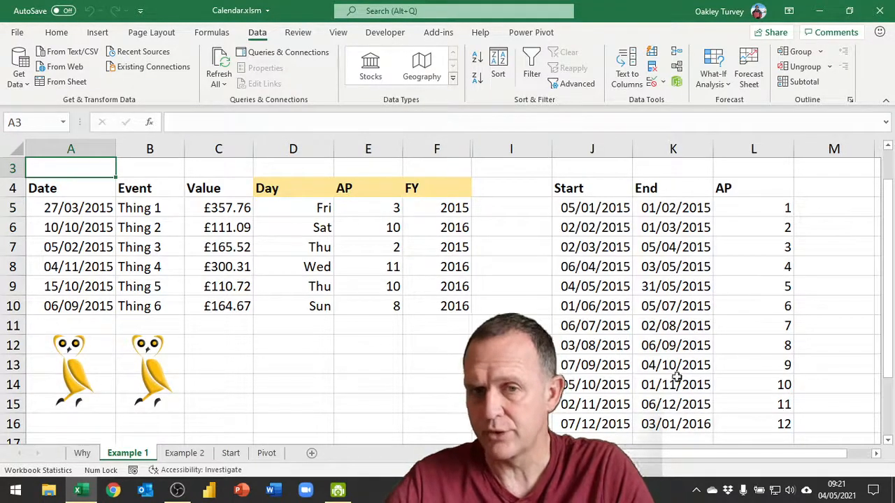
click(356, 208)
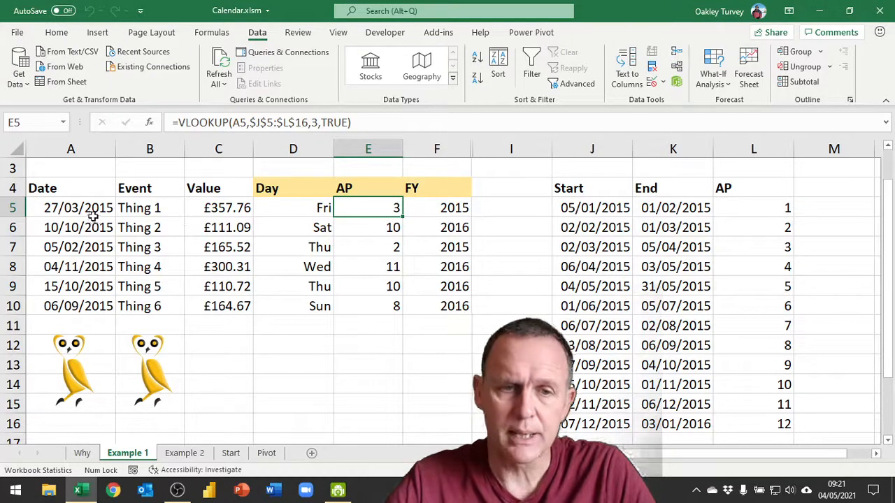
click(451, 210)
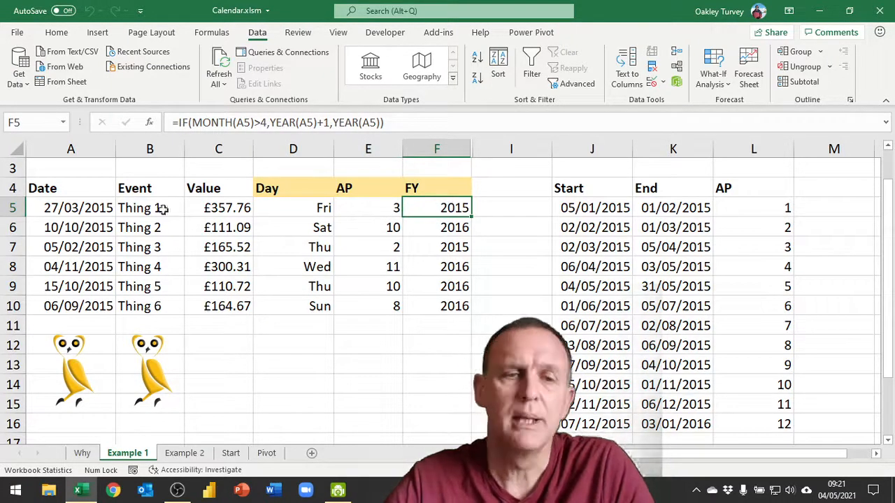
click(70, 209)
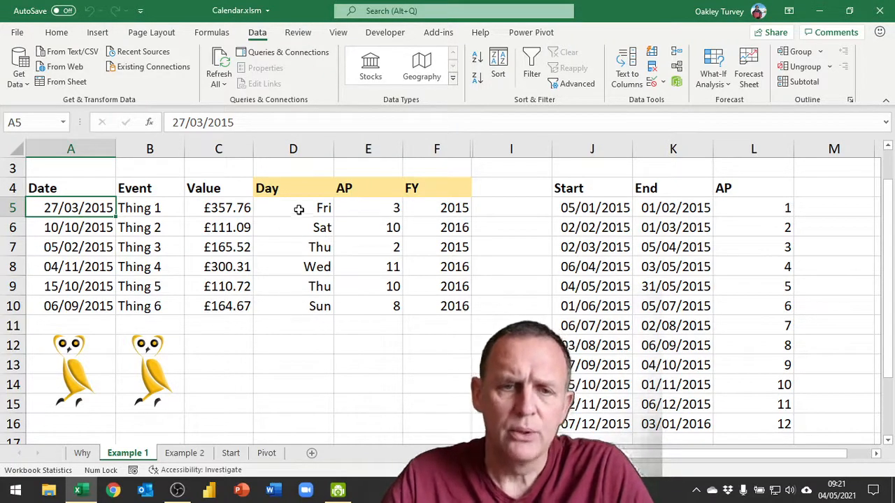
drag(301, 204, 310, 309)
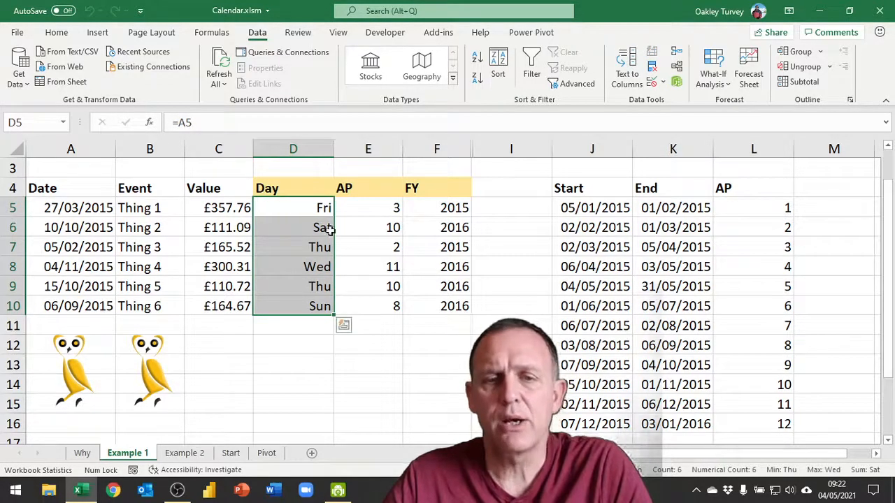
click(314, 338)
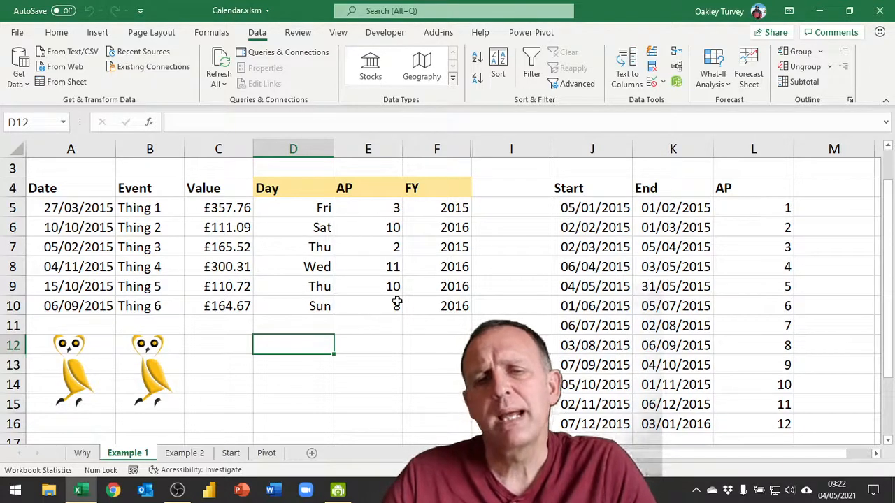
On the Example 2 sheet, check how far the Date column extends and return to its first date
click(183, 454)
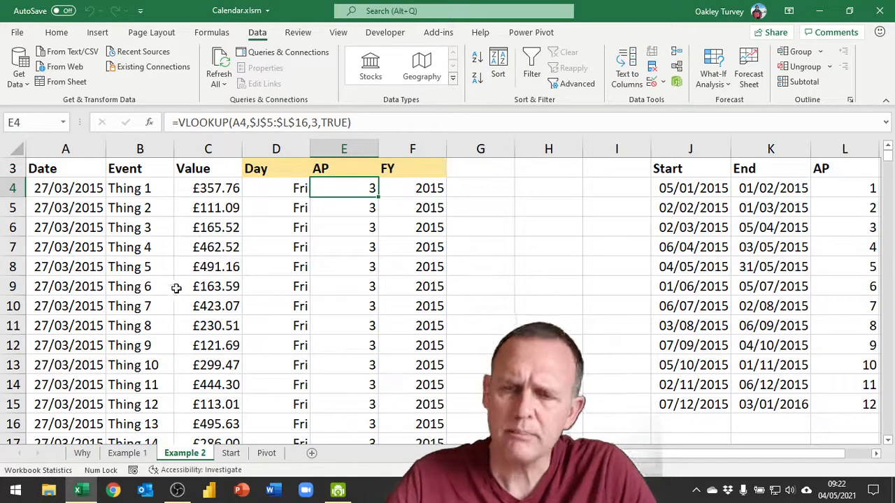
click(70, 189)
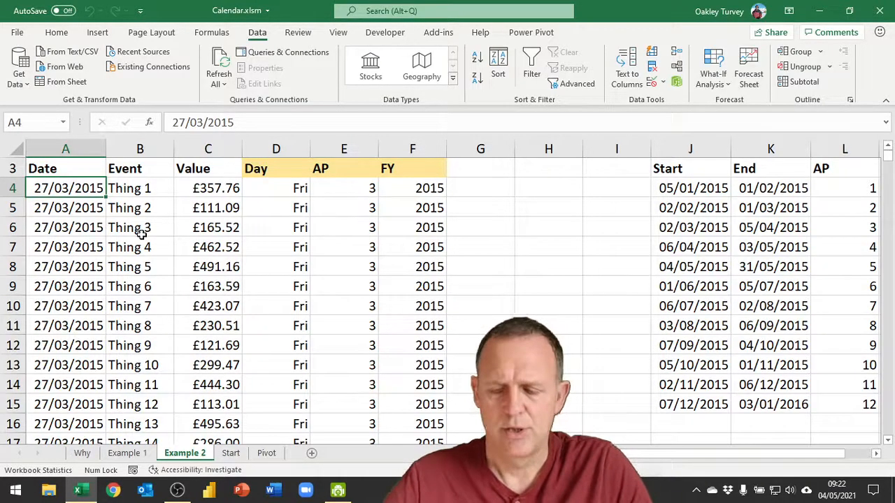
key(ctrl+Down)
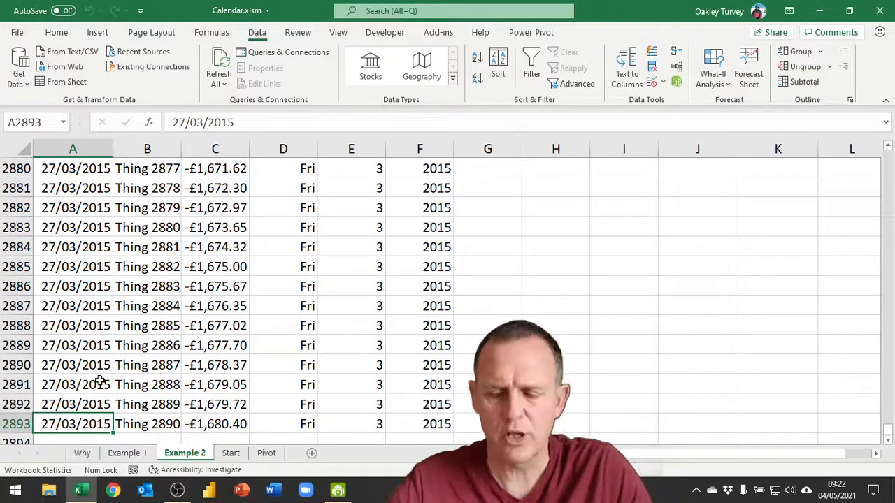
key(ctrl+Up)
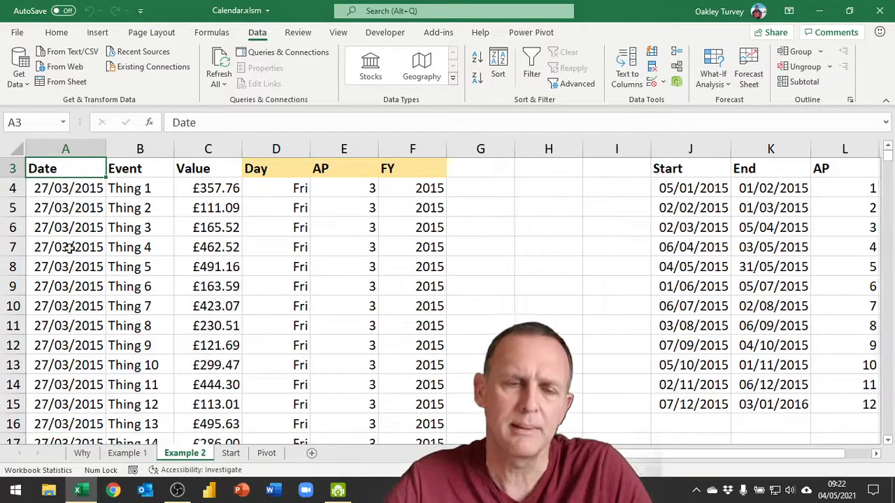
click(84, 187)
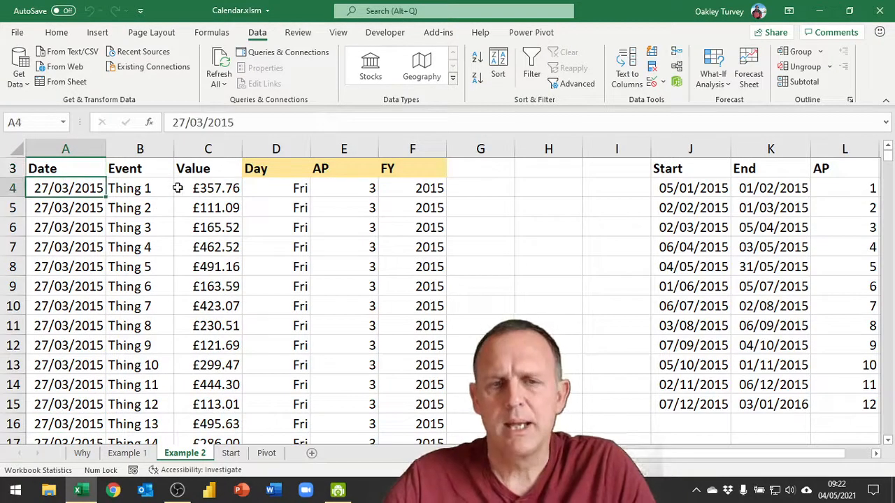
Examine the Day, AP and FY formulas in the first data row of Example 2 and compare them with the repeated dates
drag(287, 185, 407, 197)
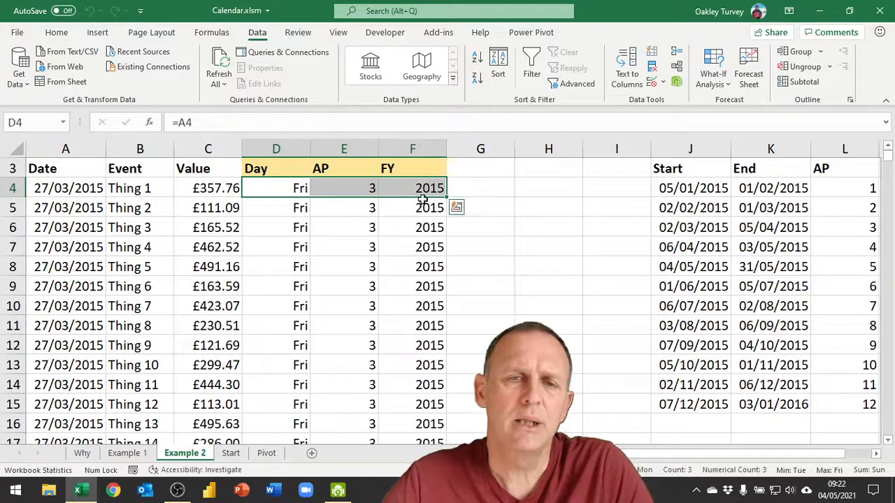
click(354, 187)
drag(286, 188, 430, 195)
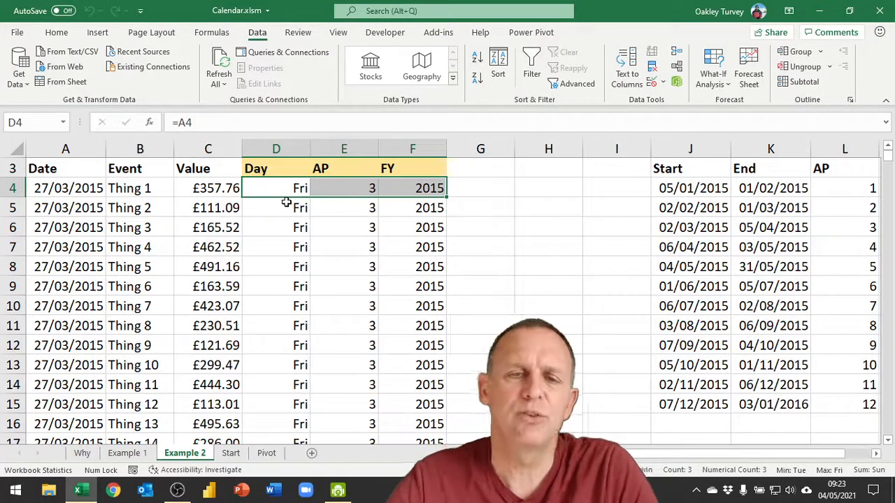
click(349, 188)
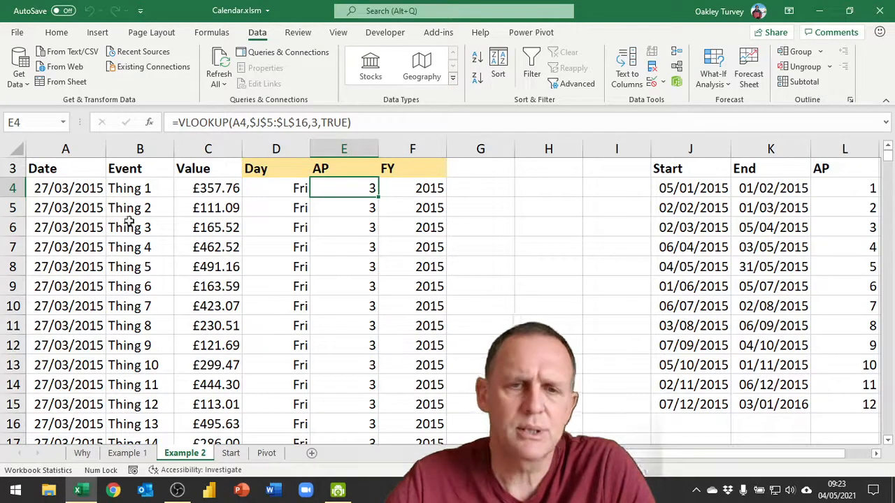
drag(304, 189, 399, 188)
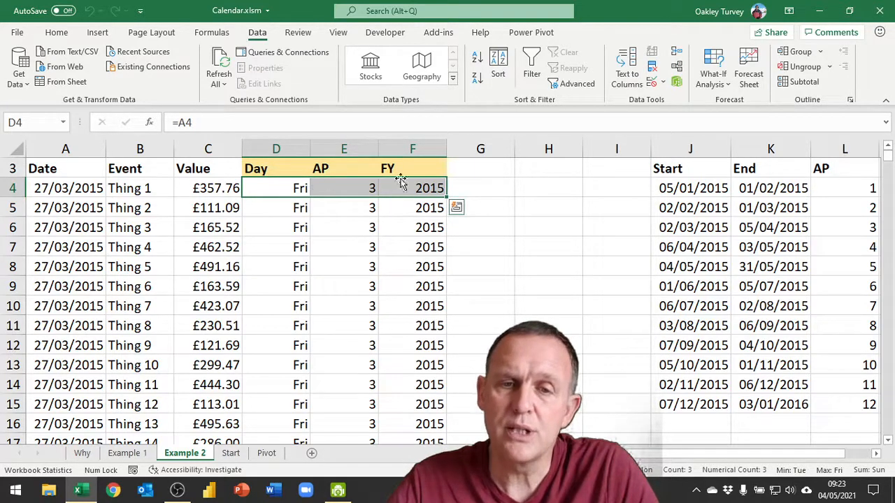
click(91, 187)
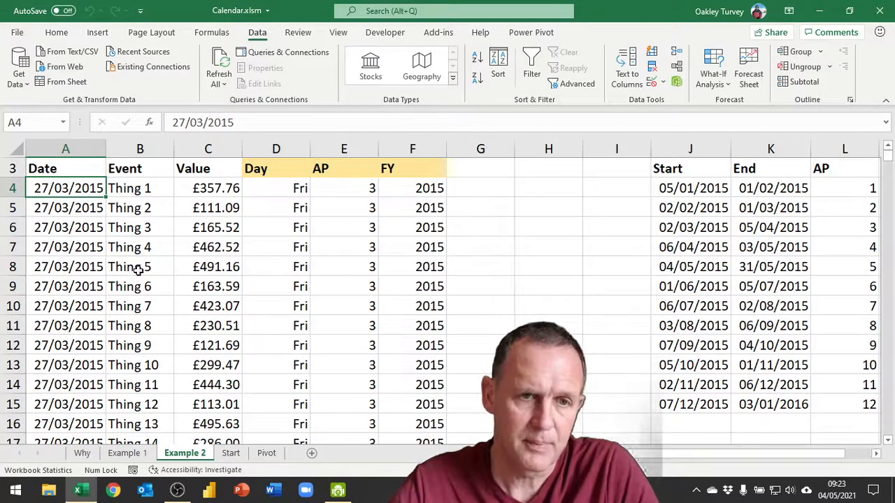
drag(54, 188, 60, 207)
click(61, 187)
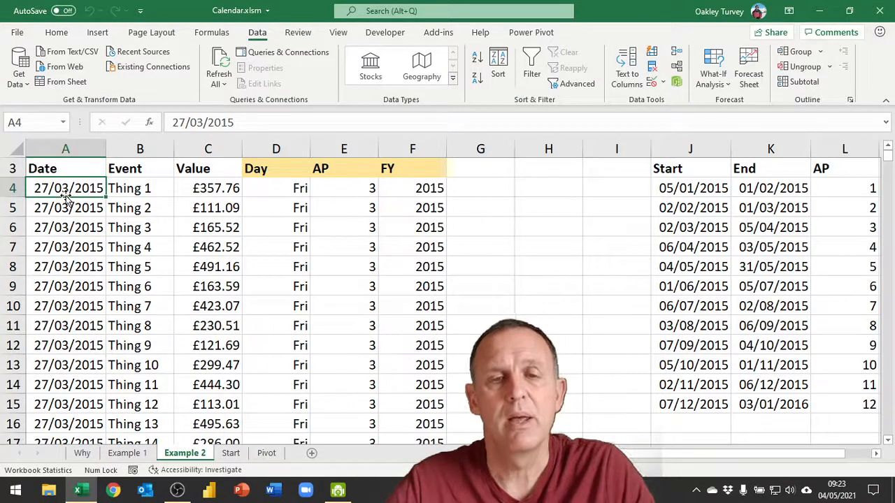
drag(289, 188, 436, 189)
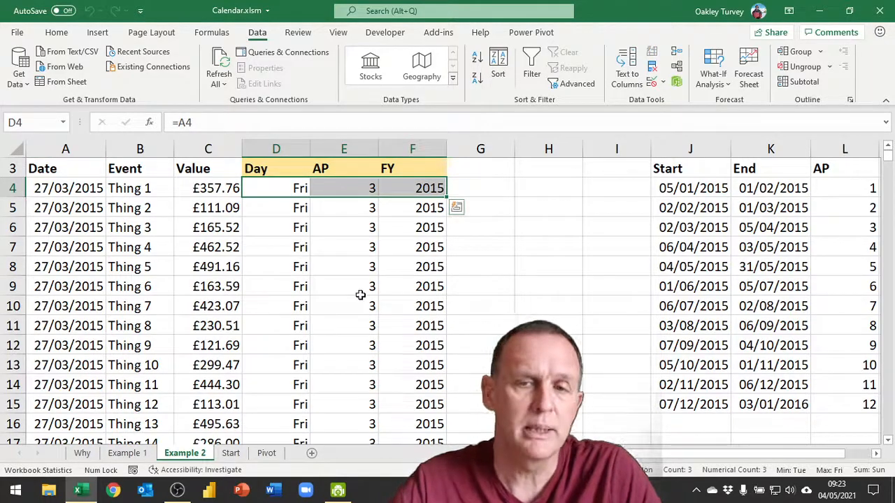
click(359, 192)
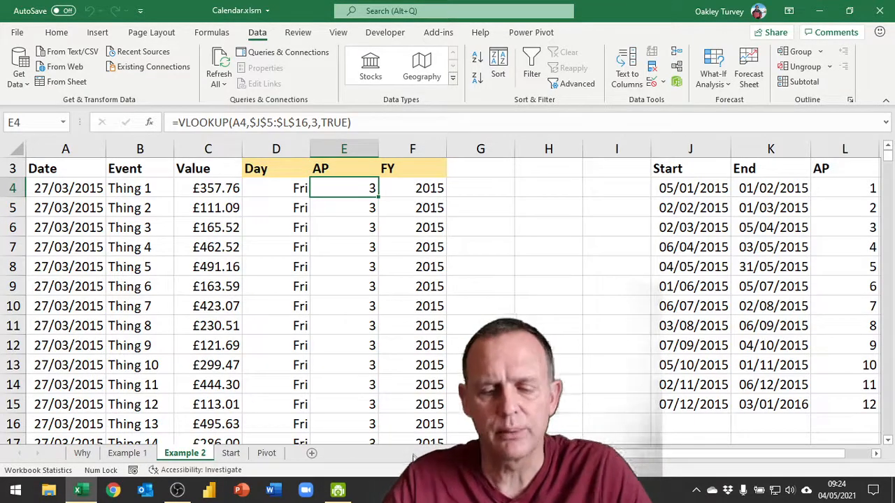
On the Start sheet, view the table name and design settings of the StartDate table
click(230, 453)
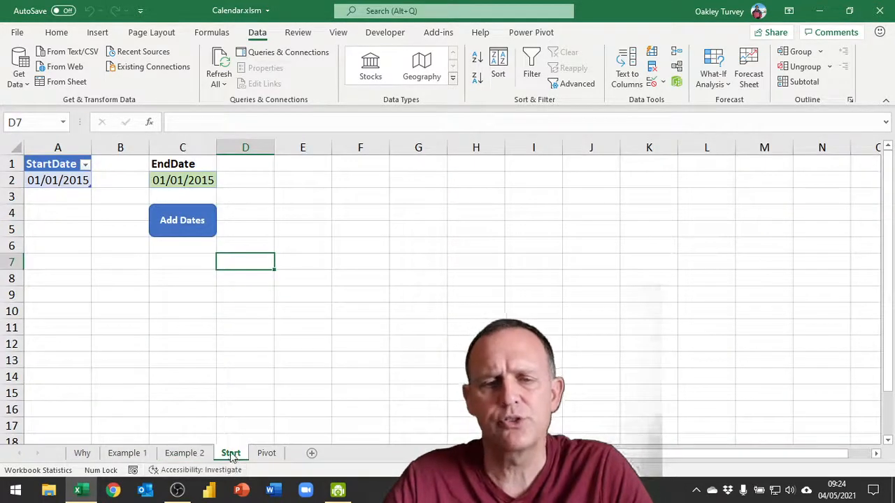
click(60, 182)
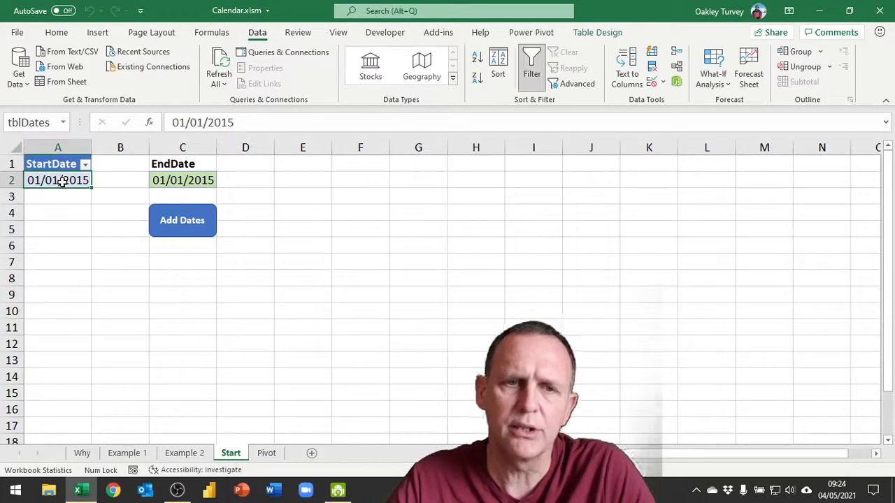
click(597, 32)
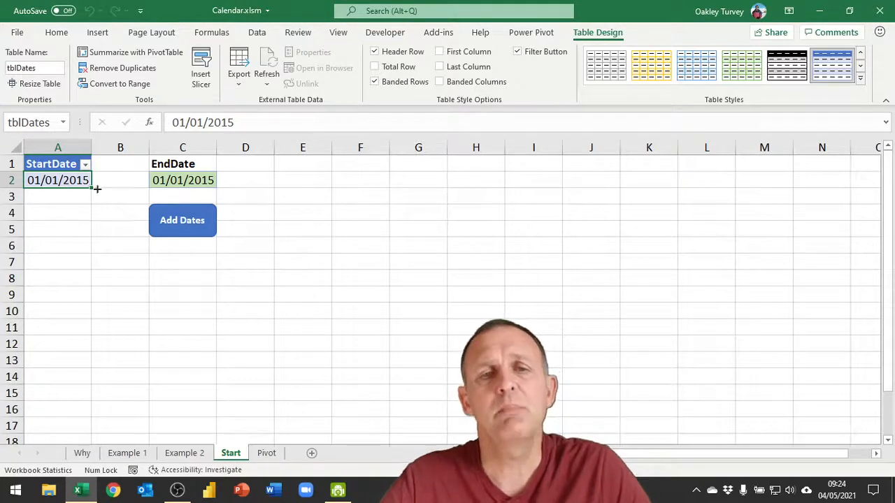
Set the EndDate in cell C2 to 31/12/18
click(202, 187)
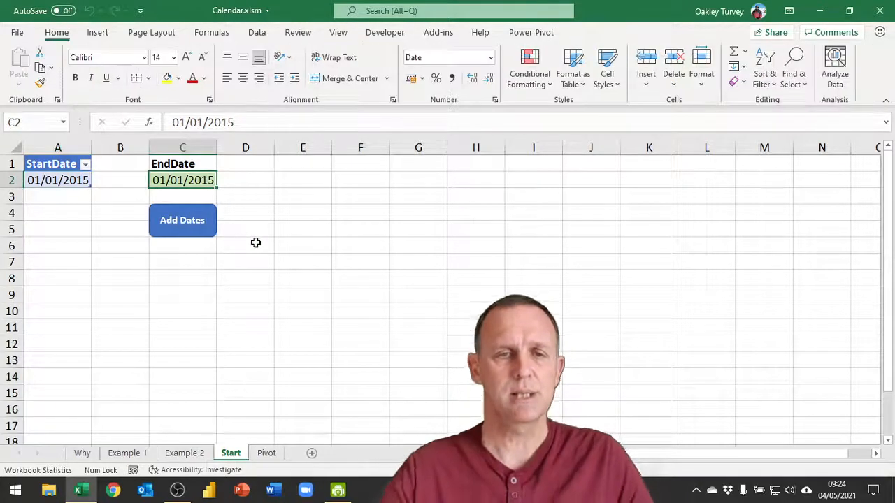
text(31)
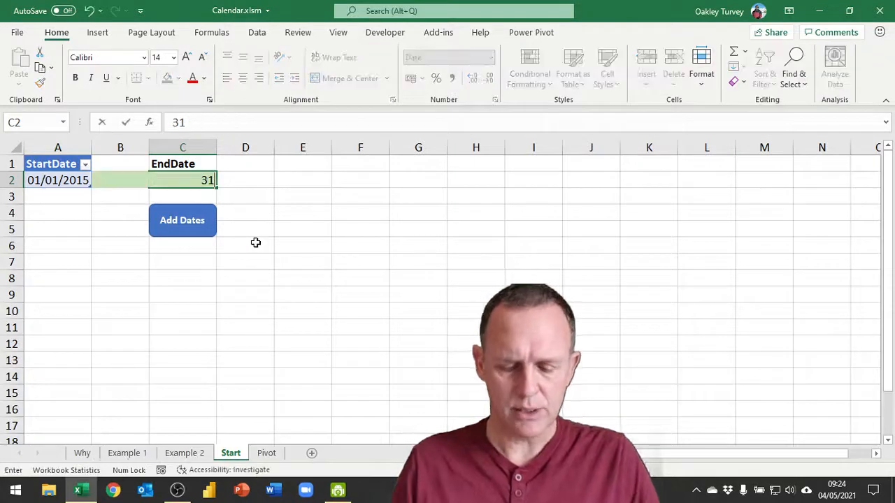
text(/12/18)
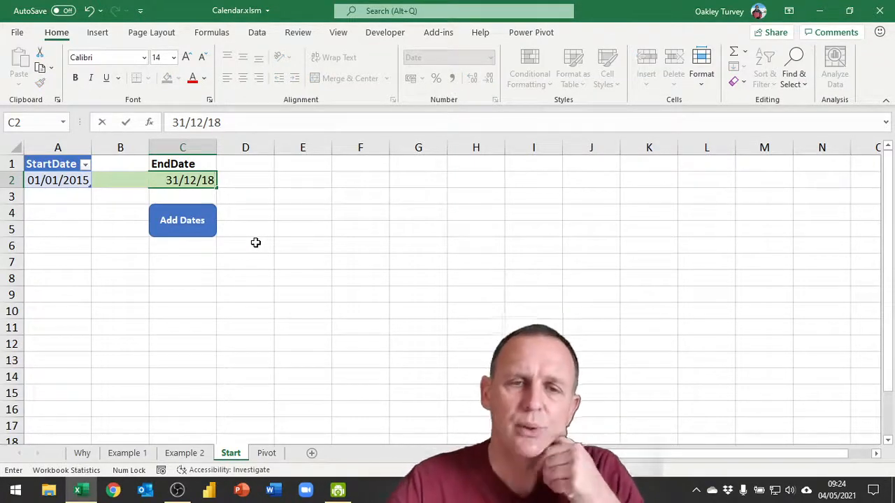
click(239, 257)
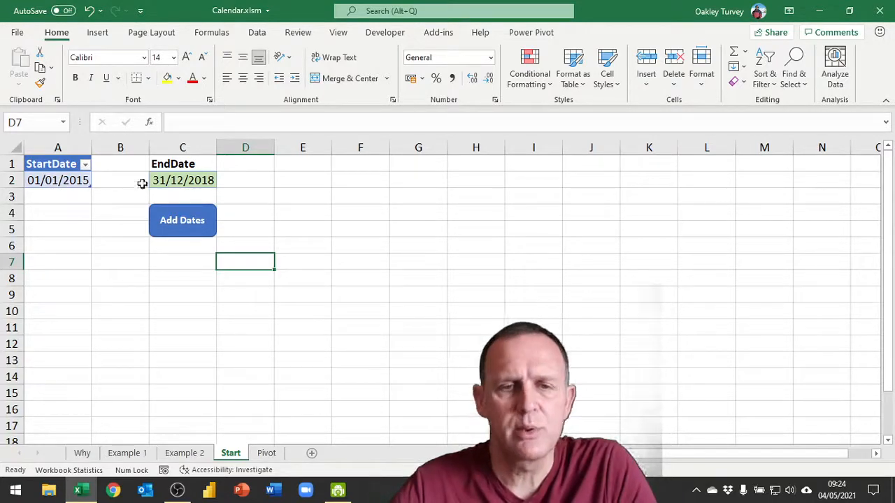
Run Add Dates to fill the StartDate table up to the EndDate, and check the last and first dates
click(187, 227)
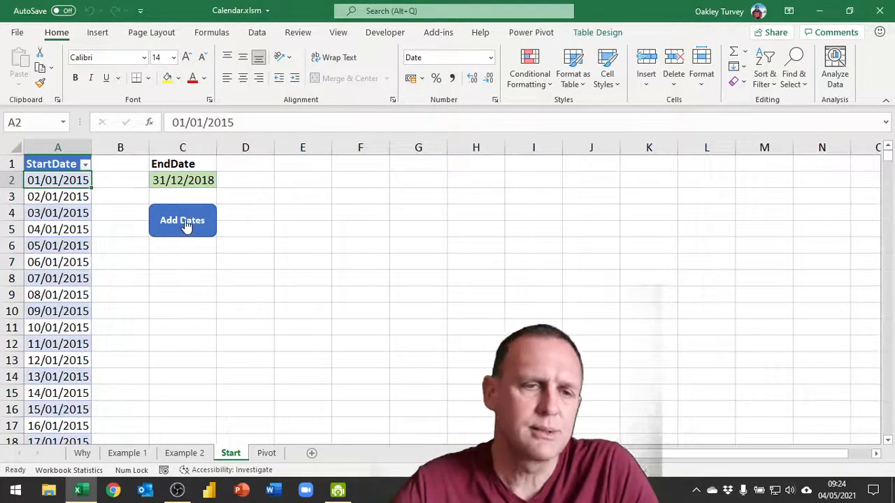
key(ctrl+Down)
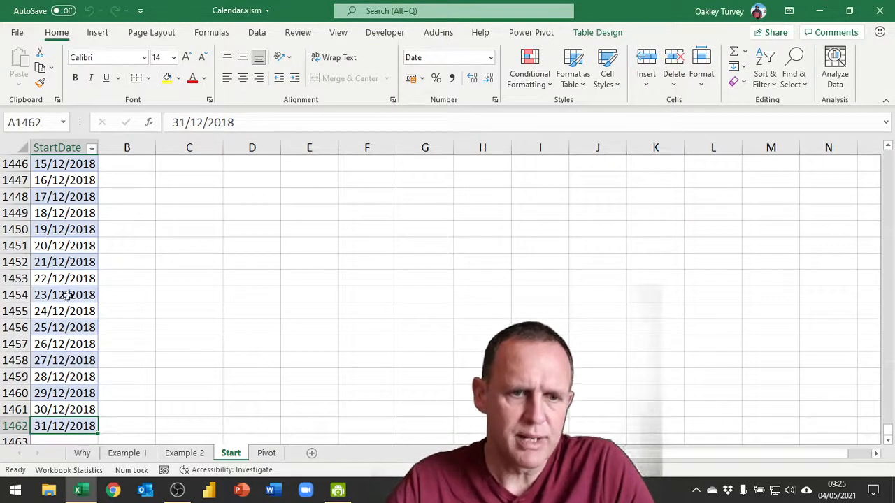
key(ctrl+Up)
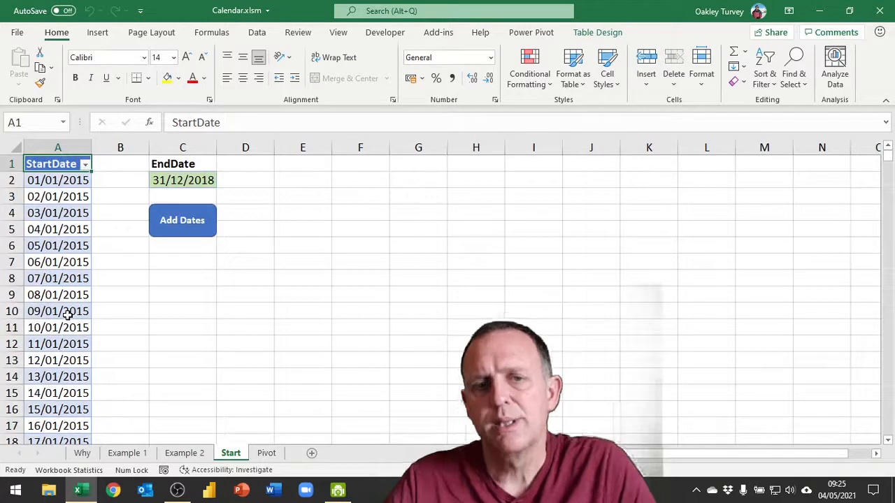
click(61, 181)
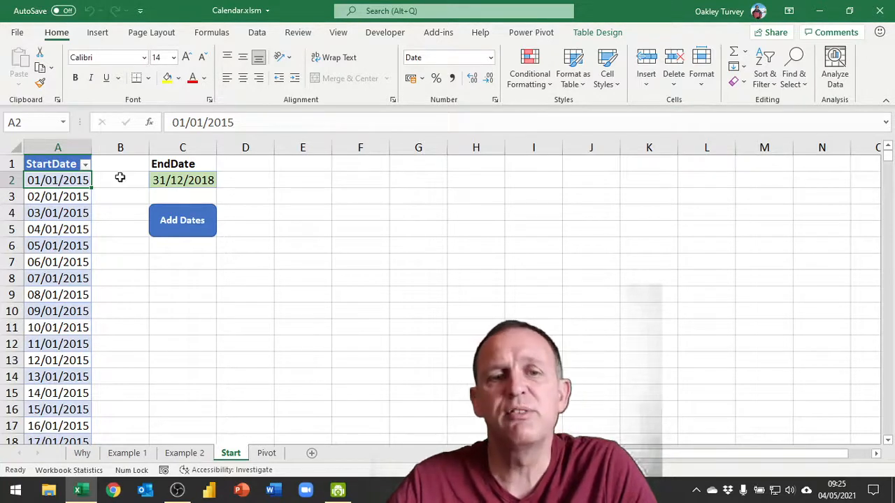
Set the EndDate in cell C2 to 3/1/15 and run Add Dates to rebuild the StartDate table
click(189, 180)
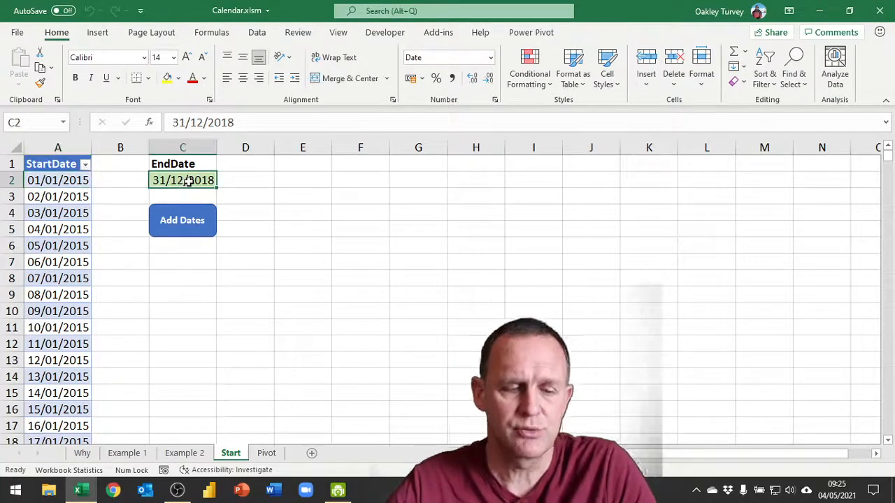
text(3/)
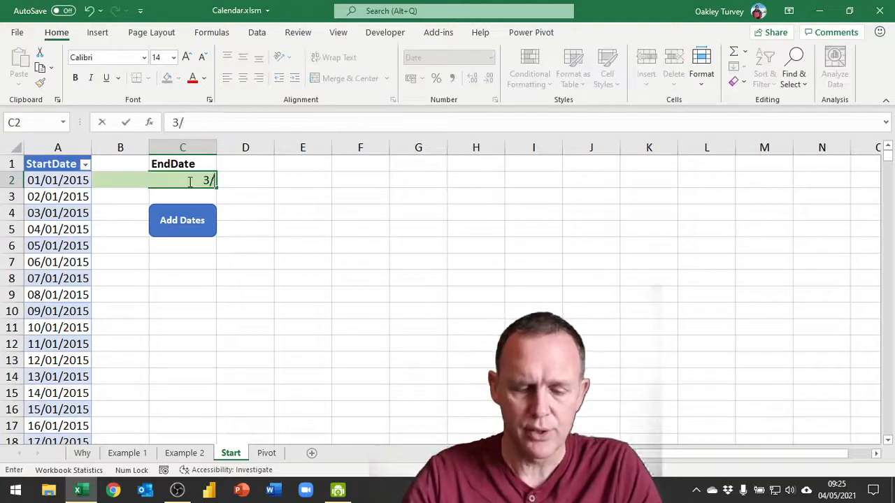
text(1/15)
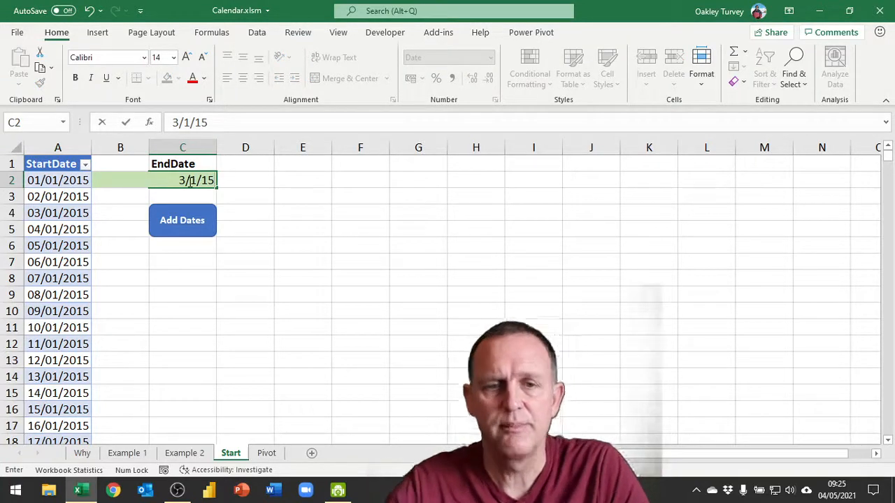
click(247, 243)
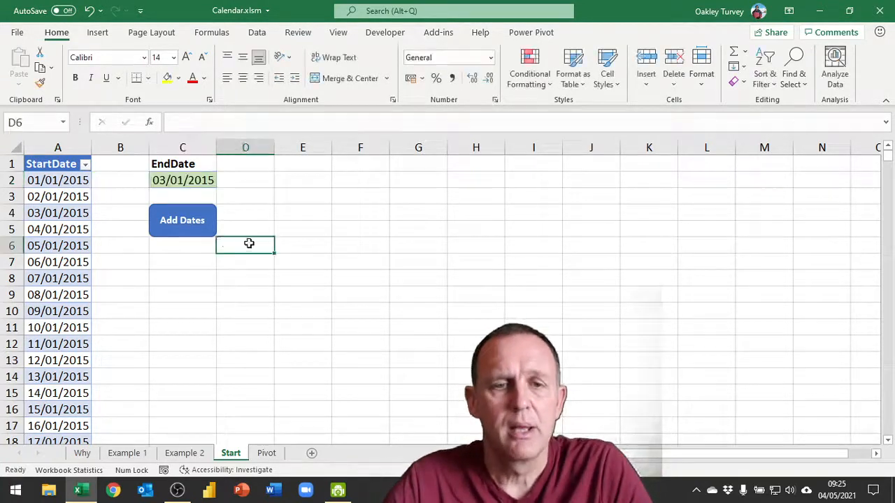
click(201, 232)
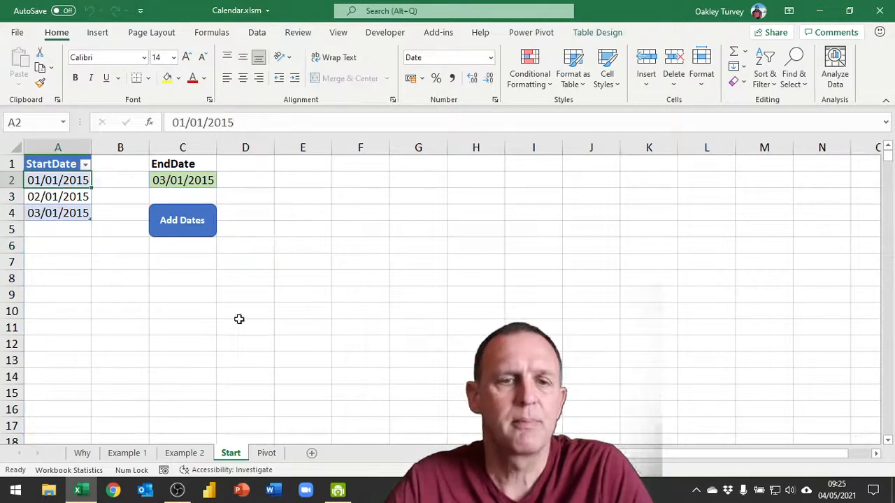
click(334, 281)
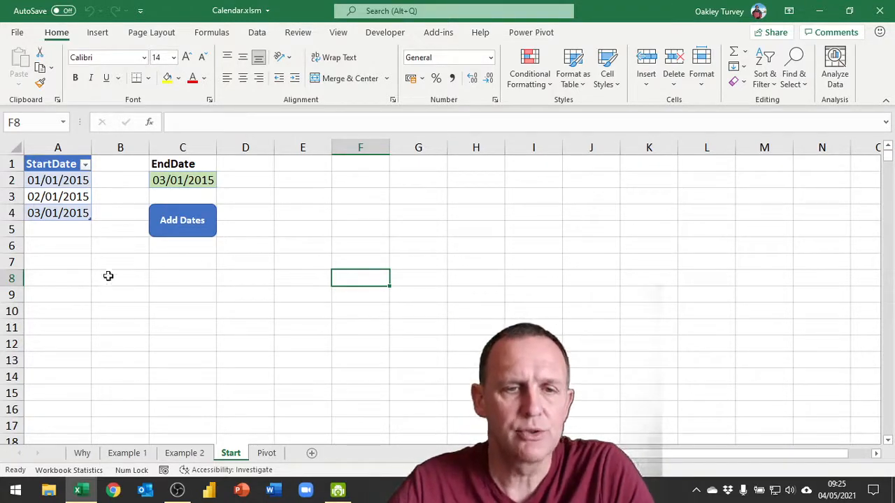
Set the EndDate in cell C2 to 31/12/18 and run Add Dates to refill the StartDate table
click(185, 181)
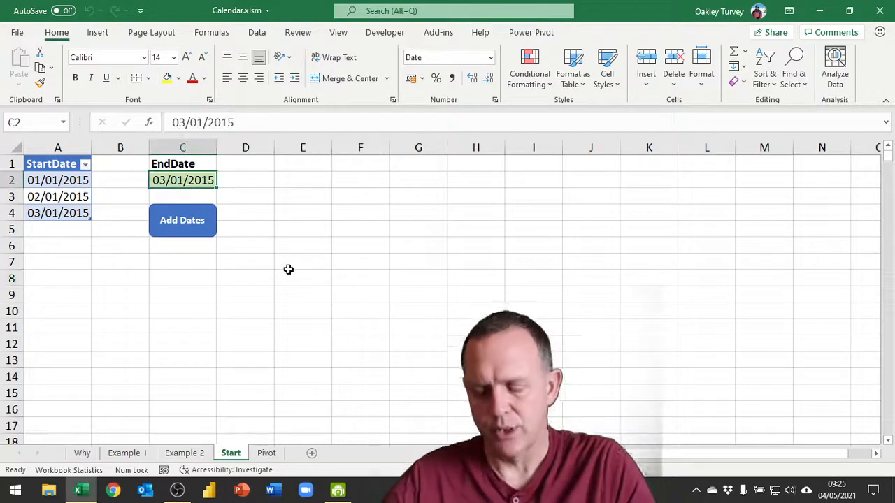
text(31/12/)
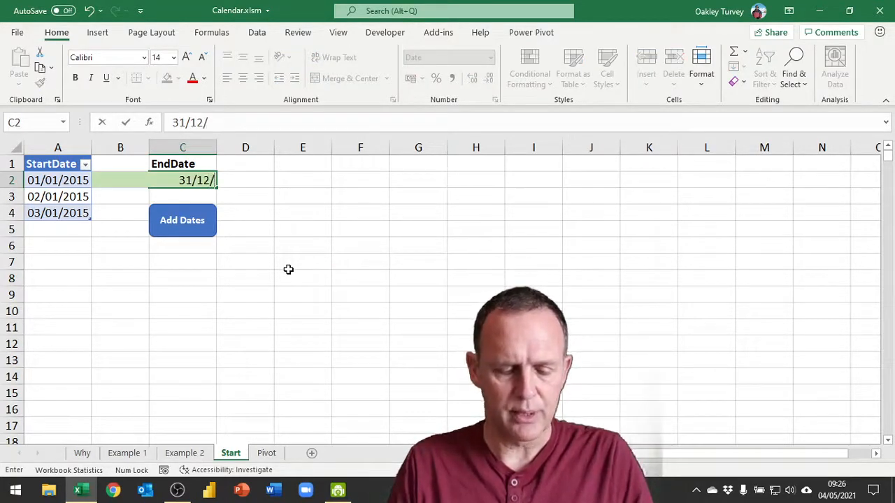
text(18)
click(288, 269)
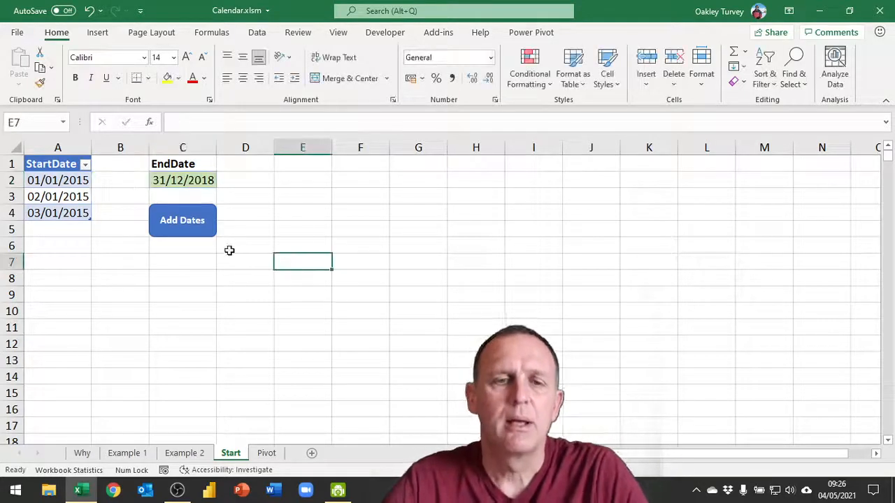
click(201, 233)
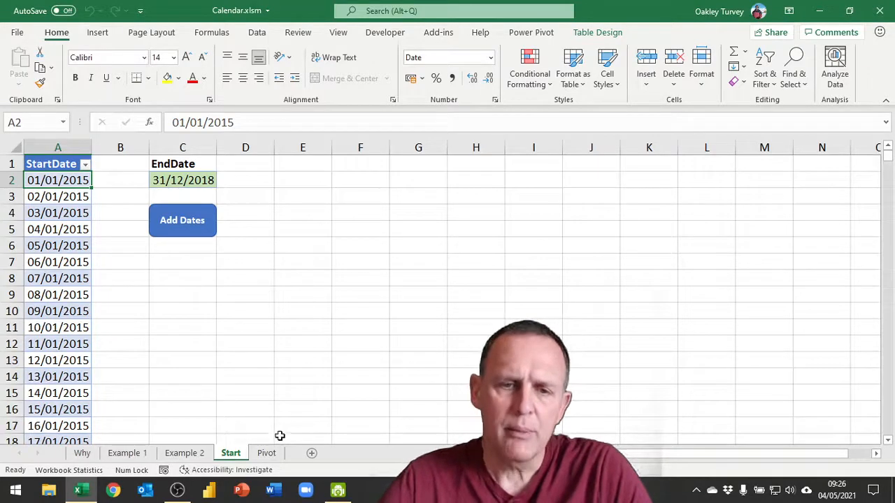
Show the workbook's queries, preview TransactionsByYear2015to2018 and refresh the tblDates query
click(257, 33)
click(288, 53)
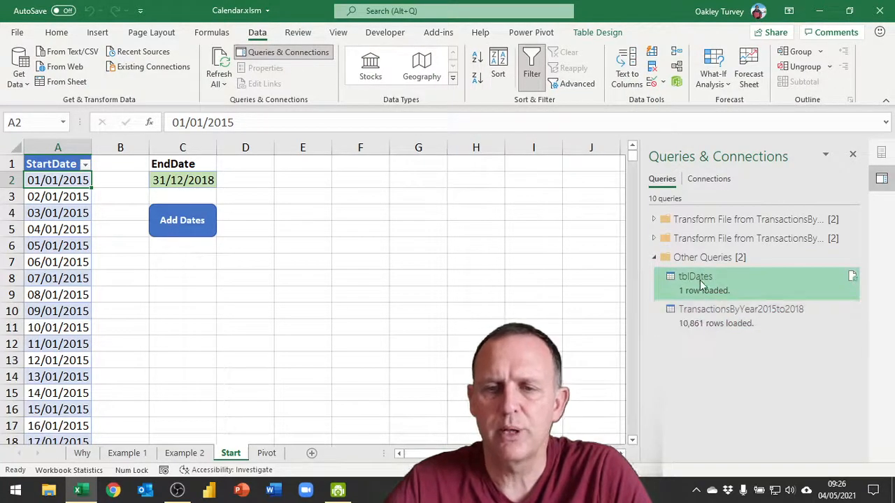
mouse_move(684, 286)
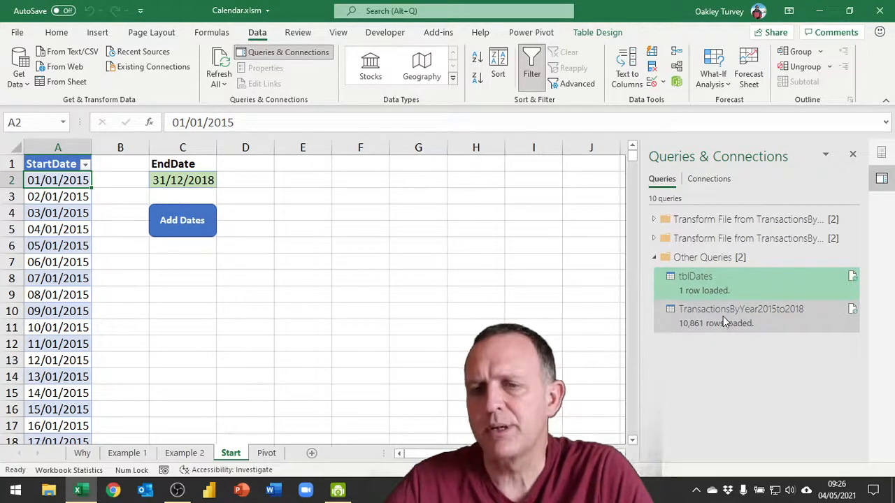
mouse_move(723, 316)
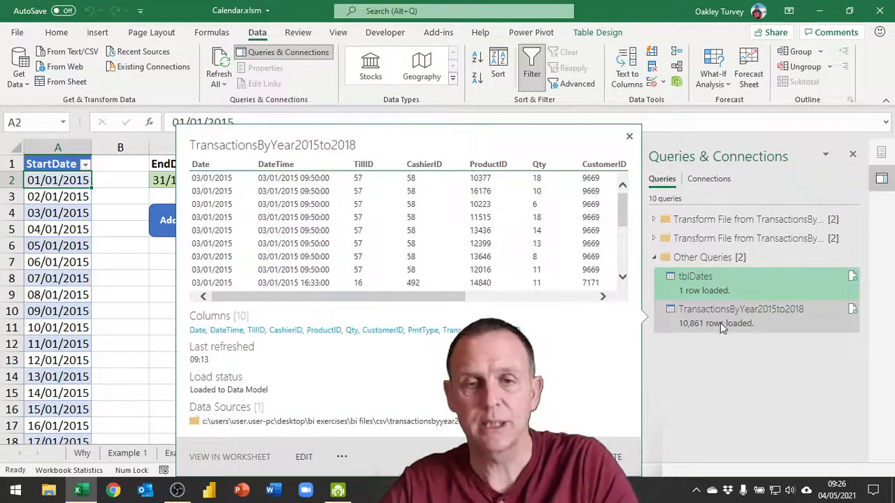
click(852, 277)
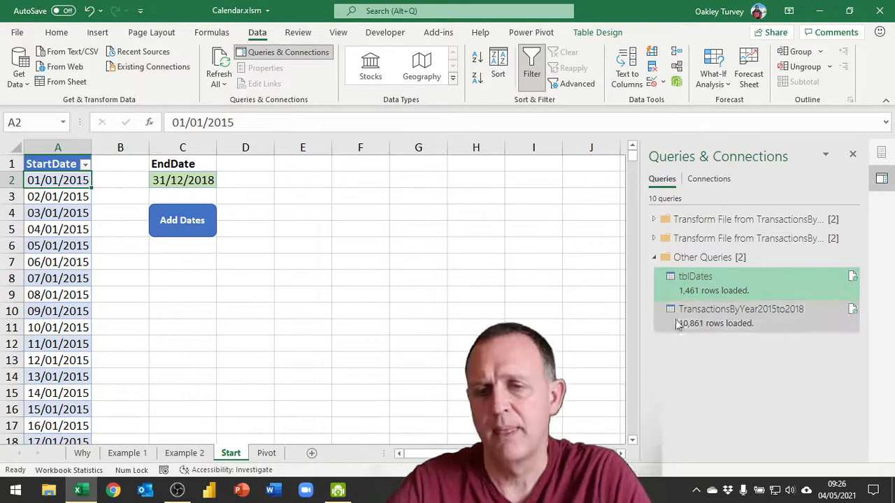
Open the TransactionsByYear2015to2018 query in Power Query Editor and compare the first DateTime value with its Date value
click(727, 318)
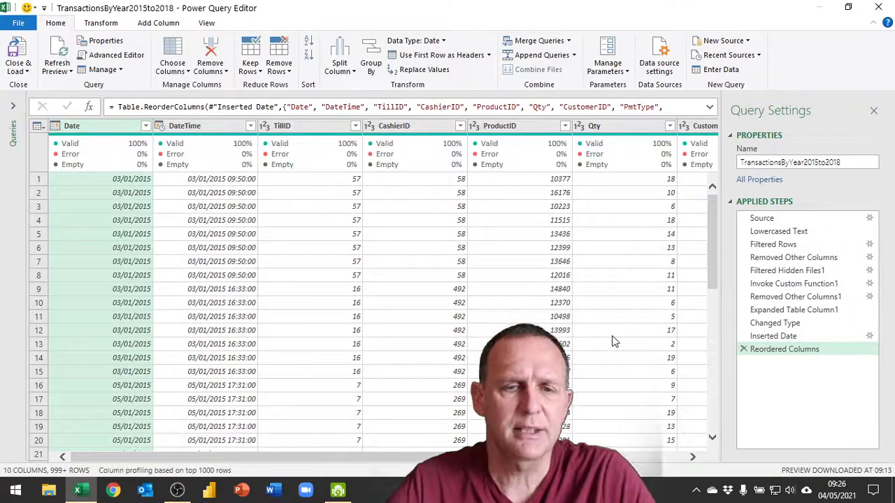
click(233, 183)
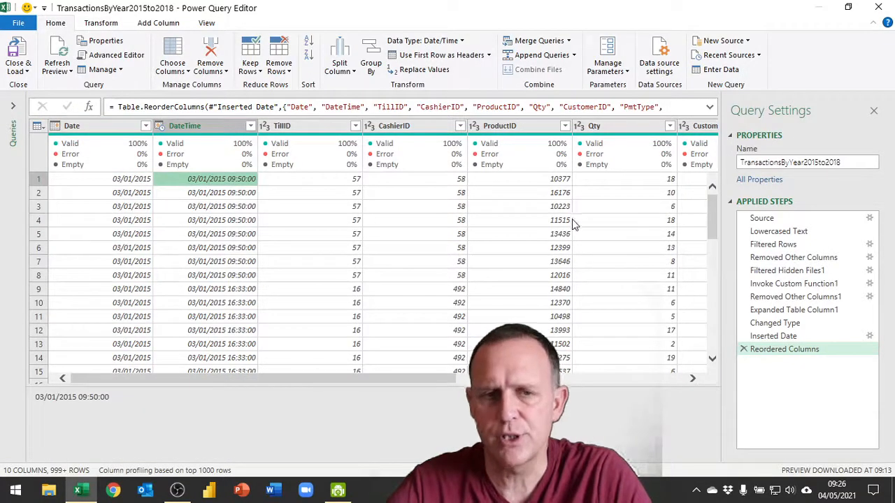
click(103, 183)
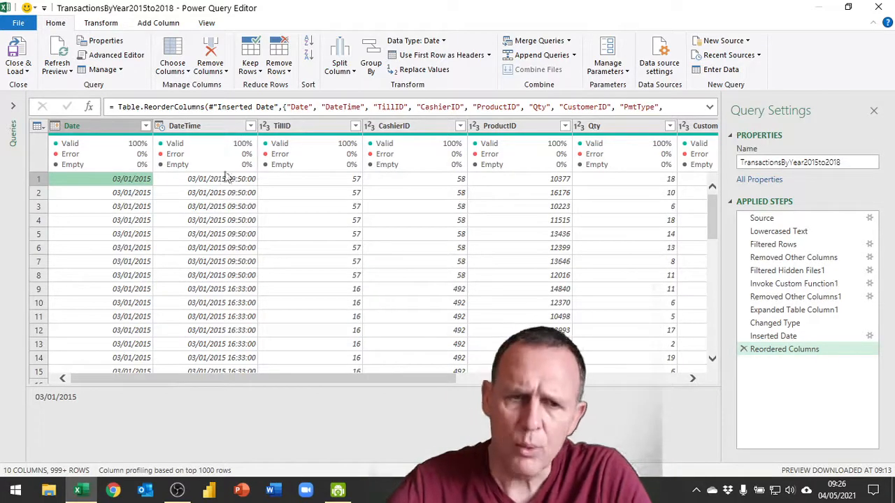
Examine the date options for the DateTime column, both for adding a new column and for transforming the existing one
click(207, 126)
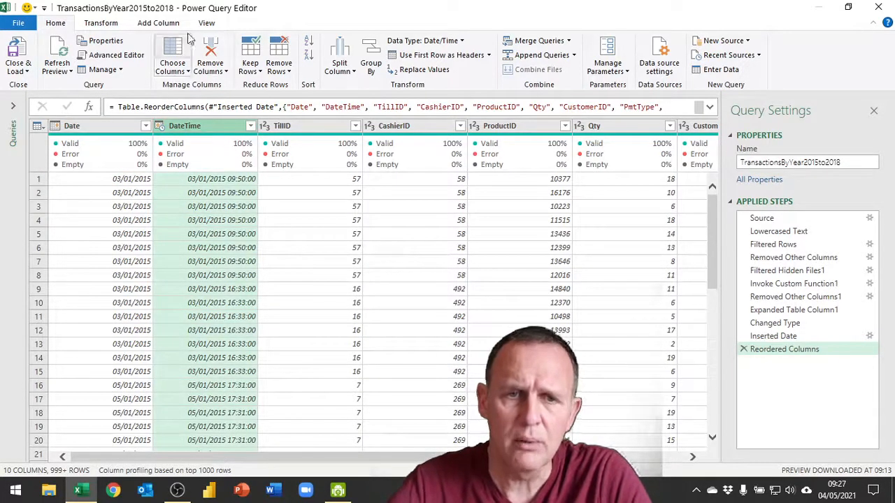
click(160, 24)
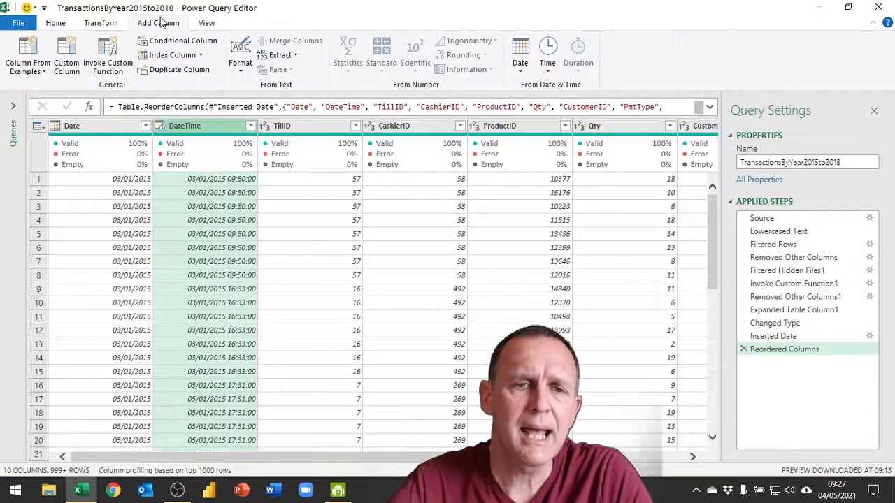
click(521, 66)
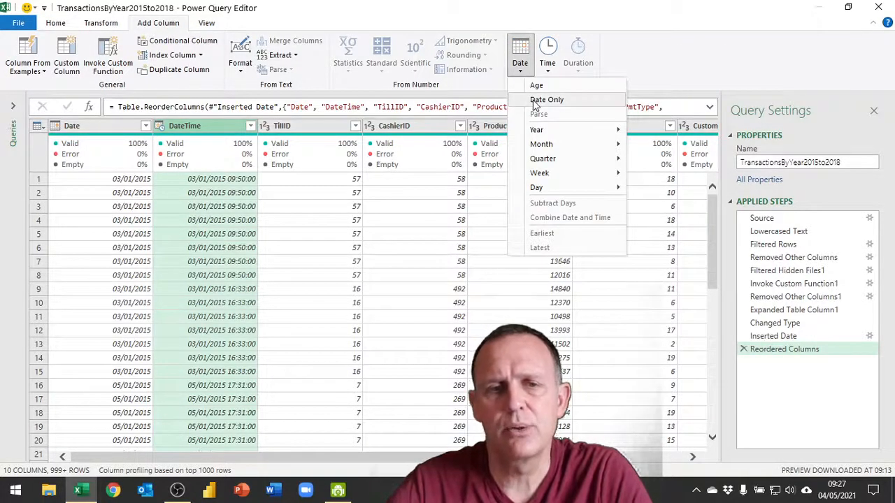
click(100, 23)
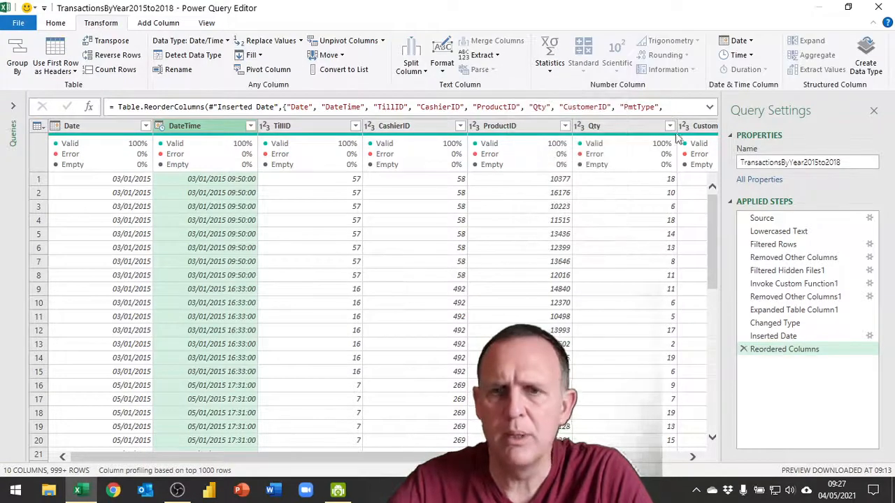
click(741, 40)
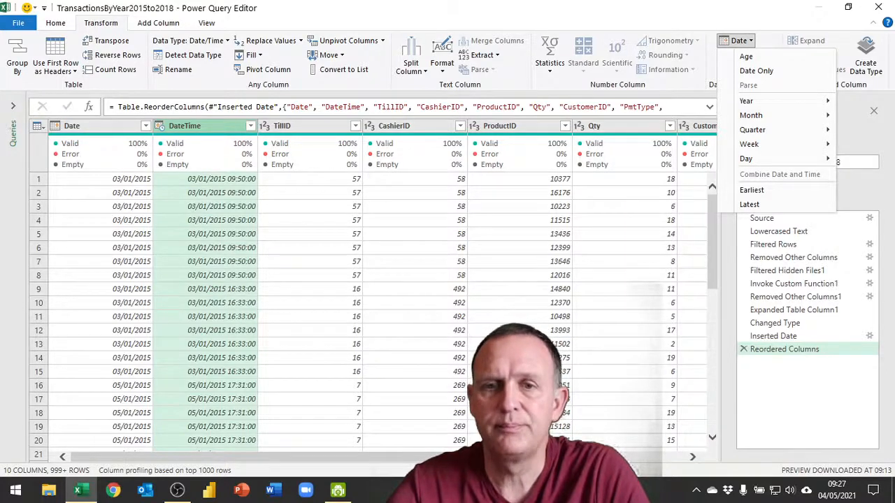
click(471, 14)
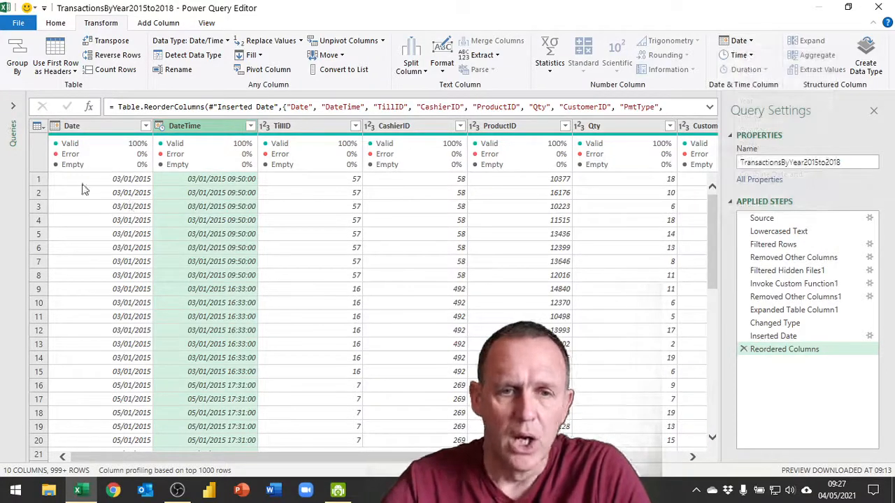
Expand the query list, open the tblDates query and examine its calendar columns from Date through FY
click(12, 108)
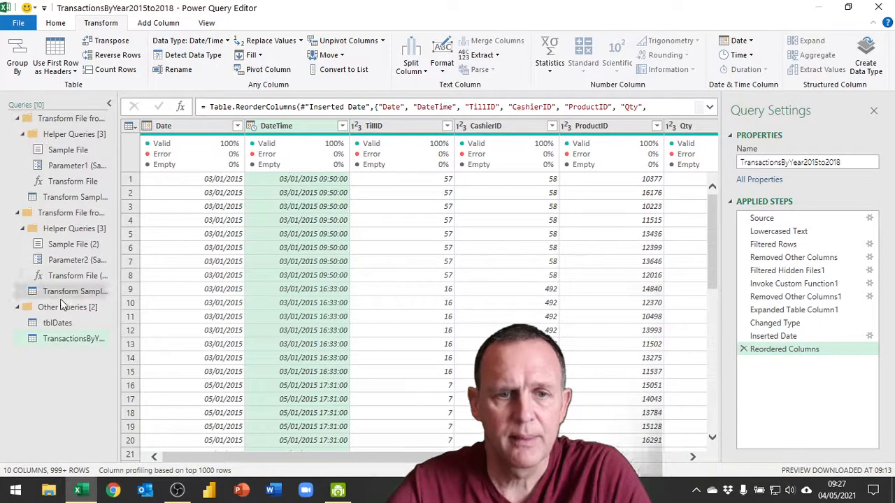
click(61, 322)
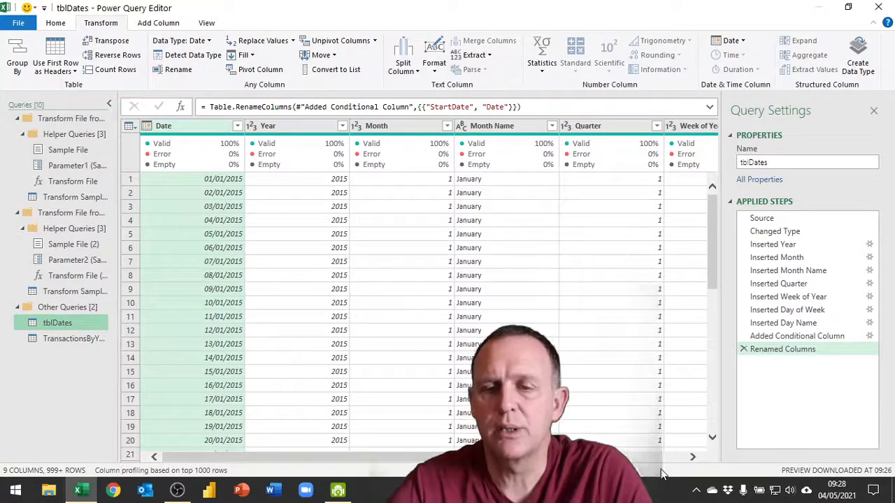
click(680, 460)
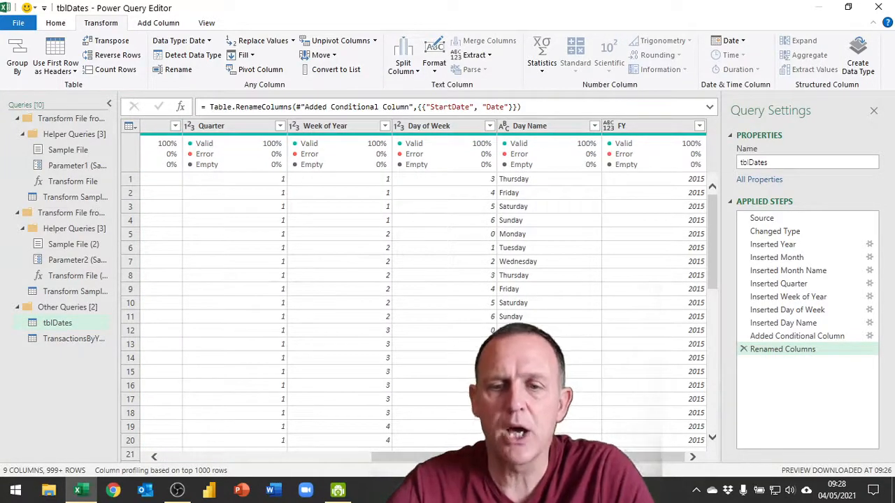
click(375, 459)
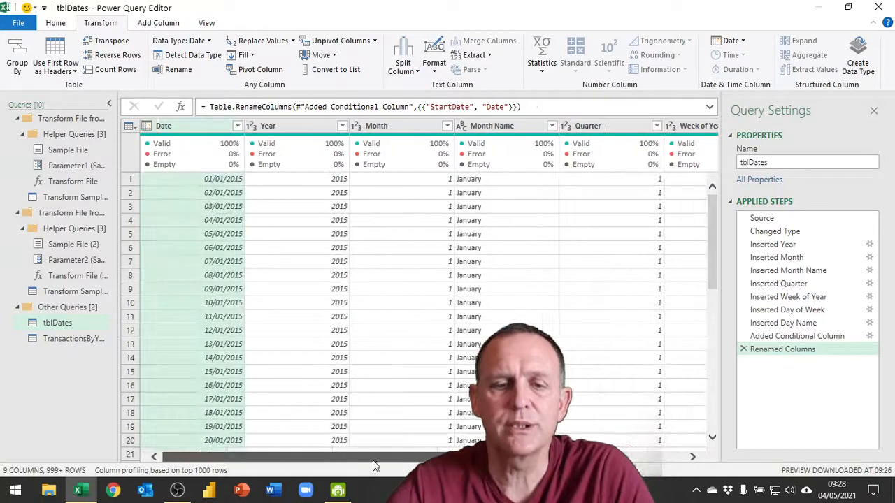
click(220, 180)
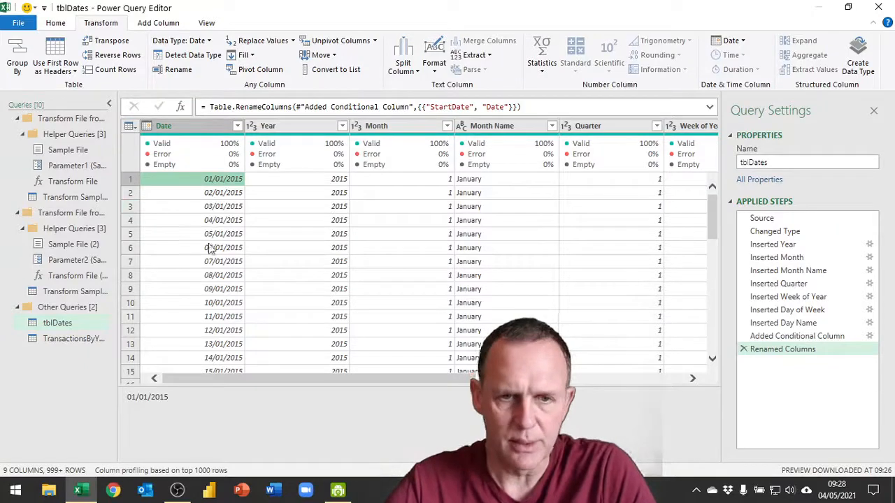
click(194, 126)
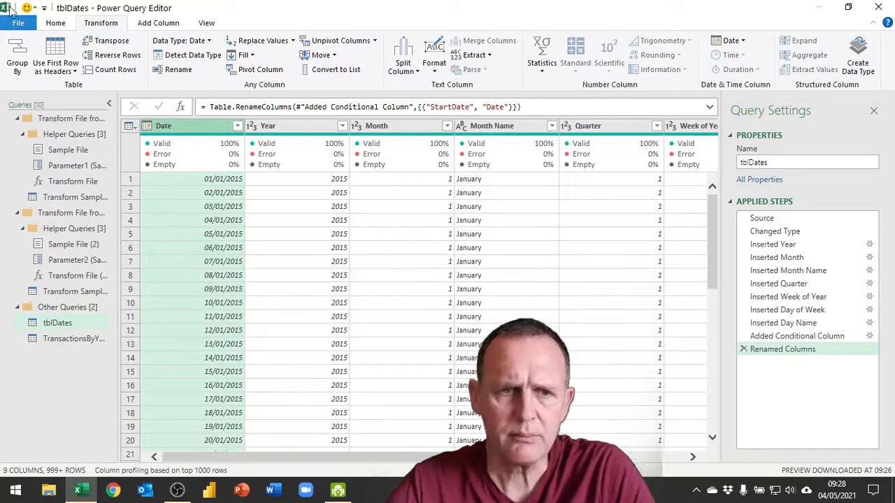
Close Power Query Editor and load the queries back into the workbook
click(55, 23)
click(28, 68)
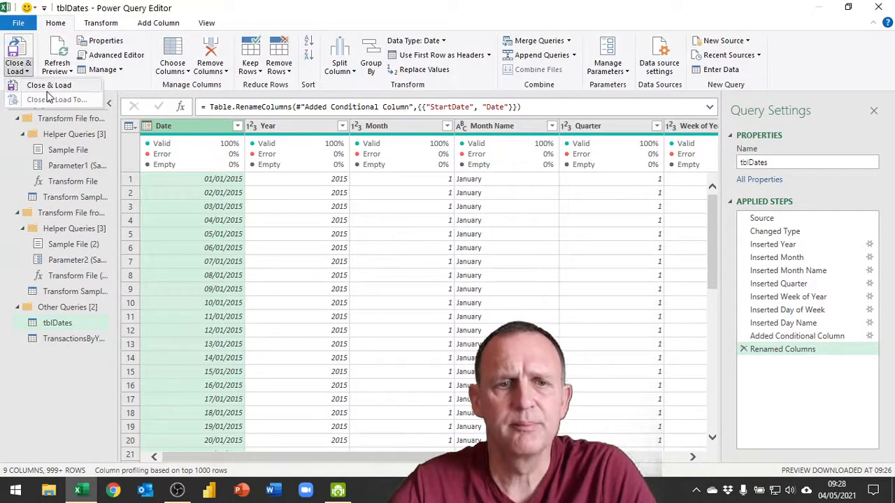
click(28, 85)
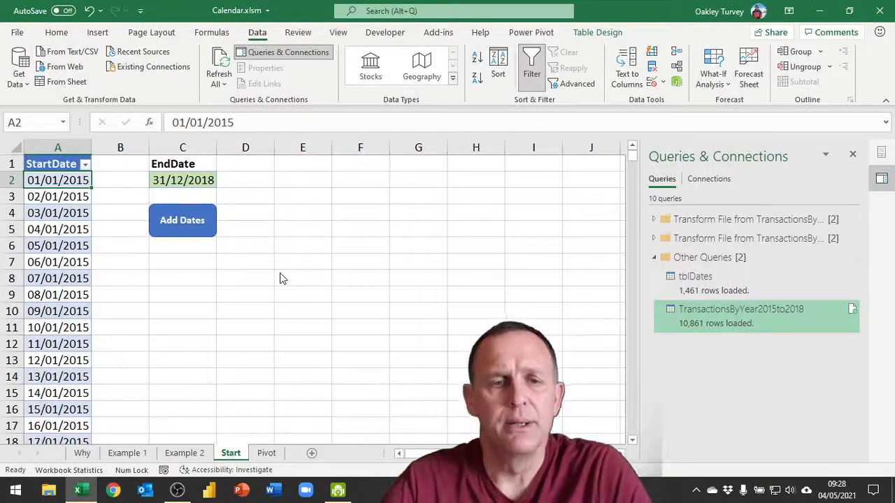
On the Pivot sheet, show the field list for PivotTable1 and expand the data model's tblDates fields
click(266, 454)
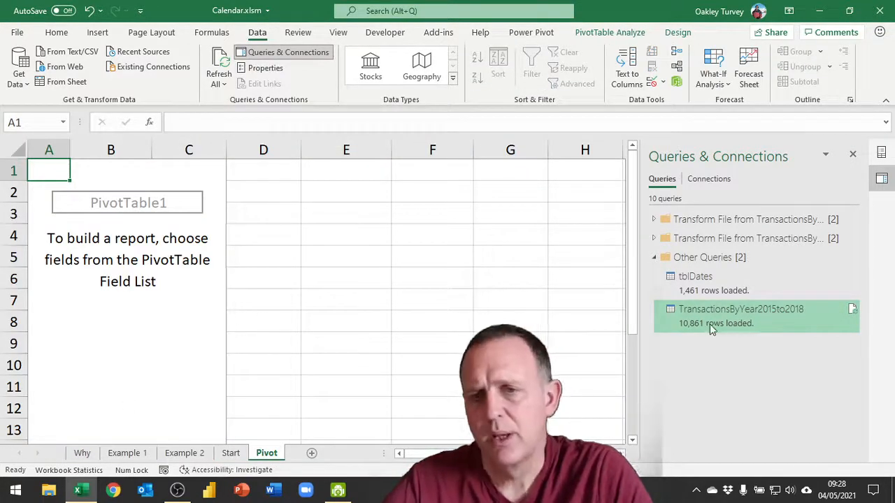
click(163, 259)
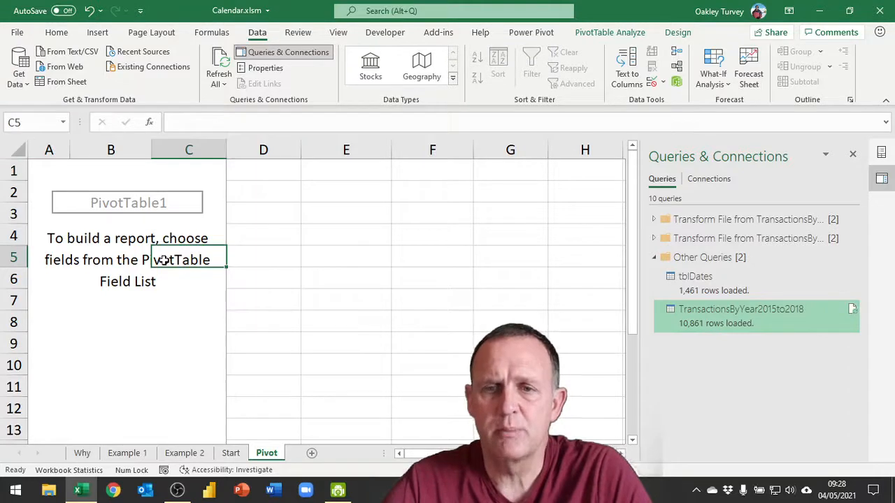
click(881, 152)
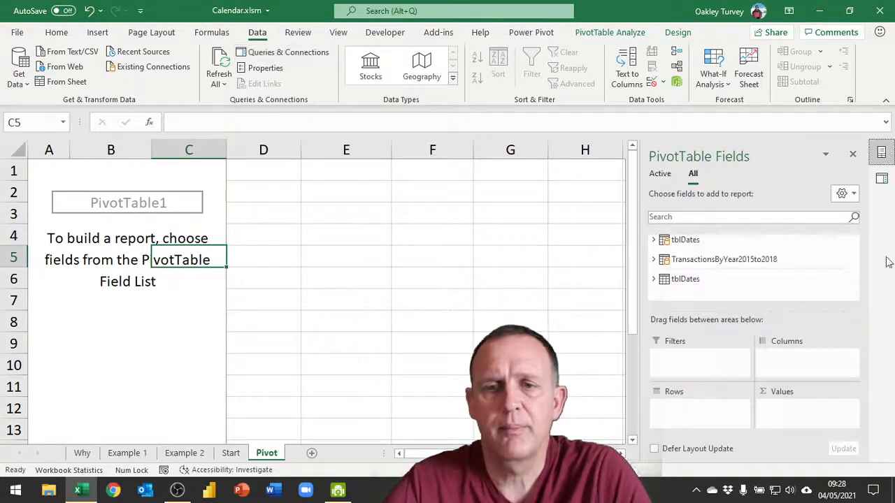
click(655, 240)
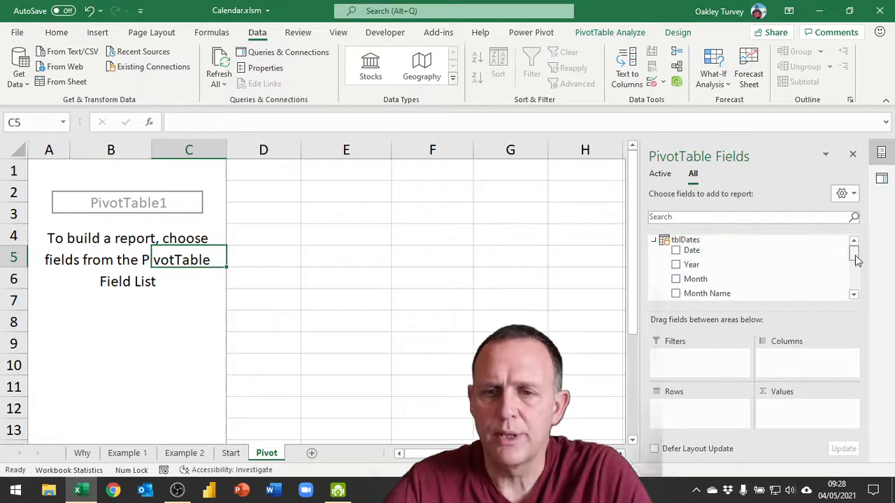
Build PivotTable1 with FY from tblDates as rows and the sum of Qty from TransactionsByYear2015to2018 as values
drag(857, 258, 855, 276)
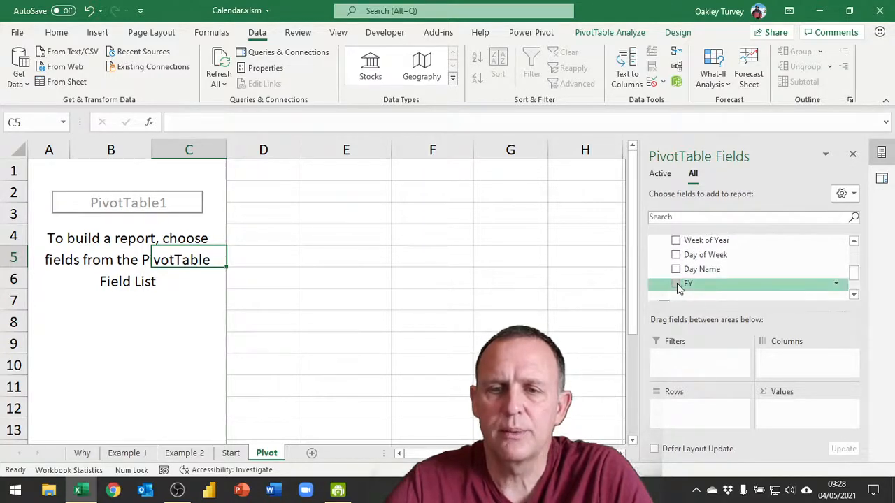
drag(678, 288, 689, 413)
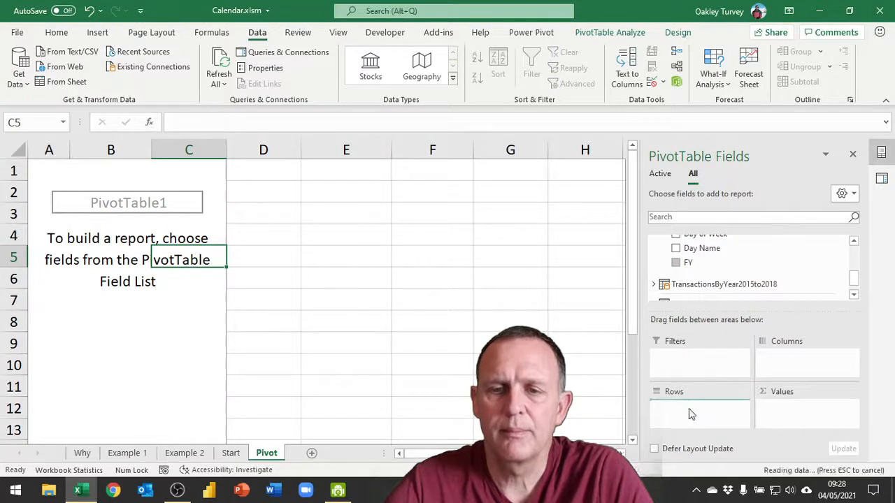
click(655, 285)
scroll(752, 269, down, 1)
drag(689, 265, 801, 417)
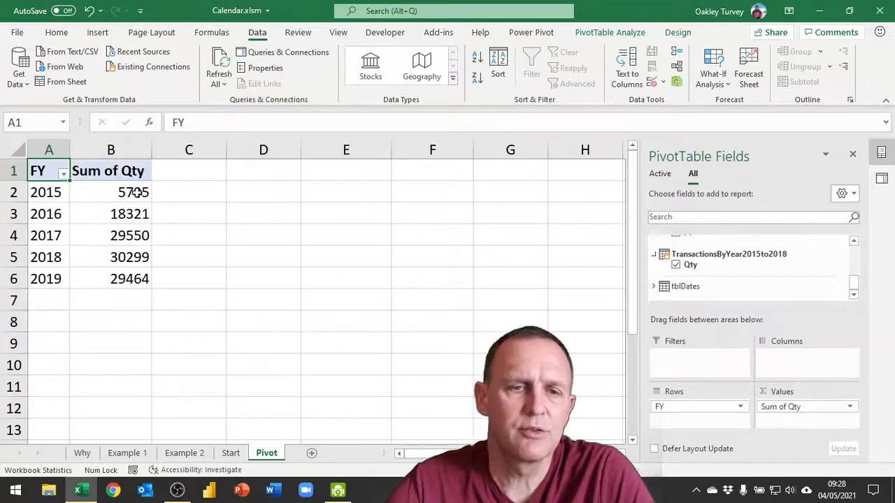
Copy the whole FY PivotTable in A1:B6 and paste a second PivotTable starting at cell E1
mouse_move(135, 193)
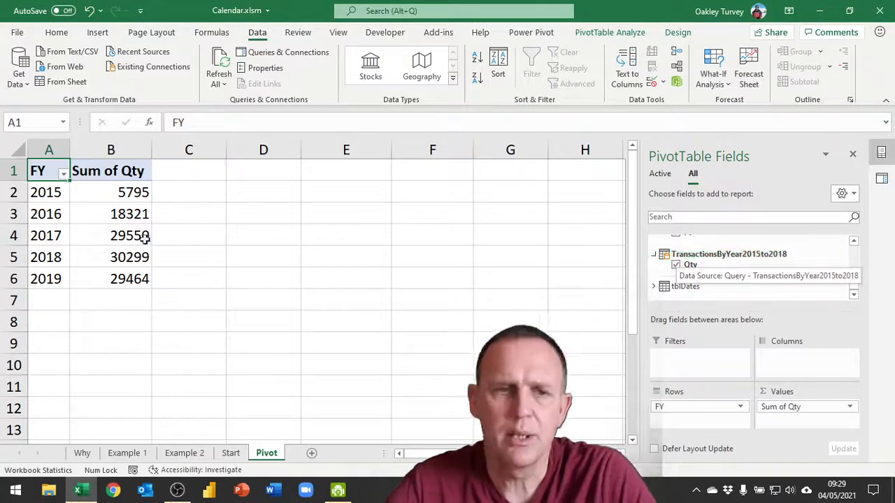
click(48, 159)
drag(49, 168, 122, 276)
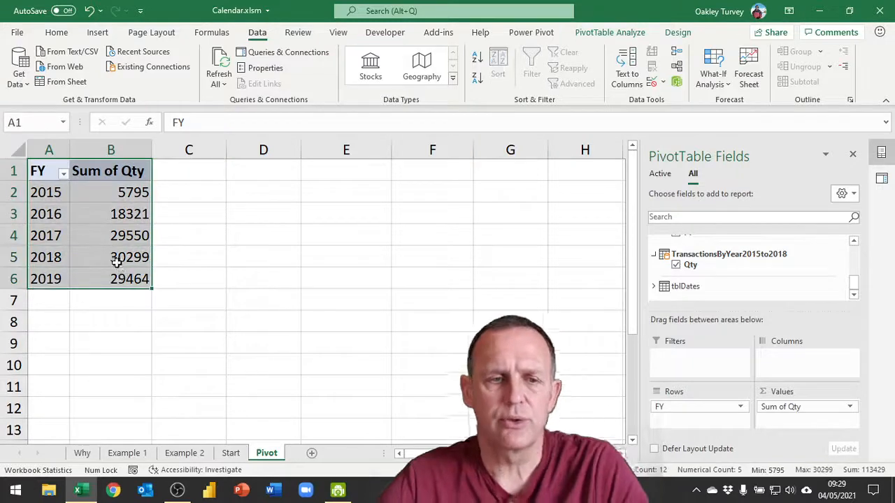
key(ctrl+c)
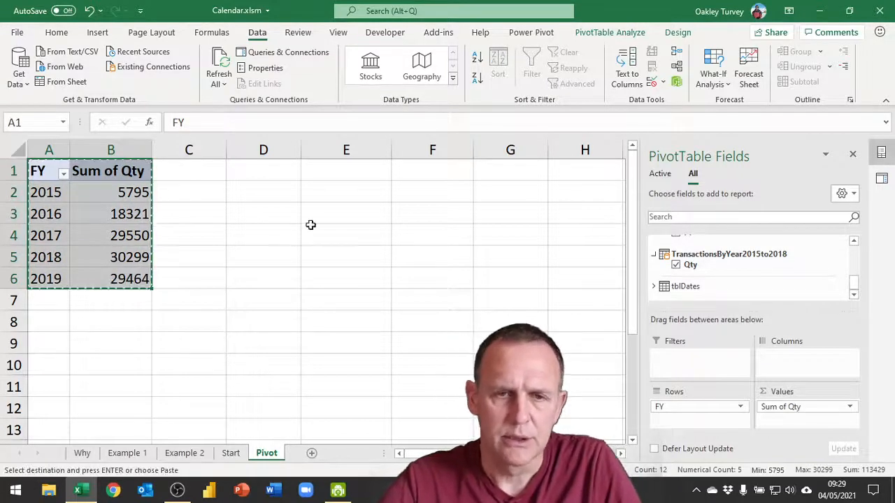
click(325, 169)
key(ctrl+v)
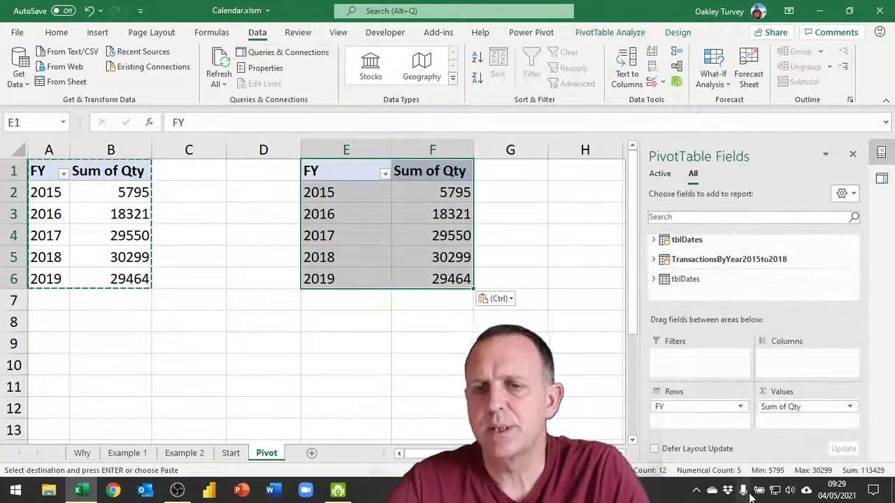
In the copied PivotTable, replace the FY row field with Day Name from the data model's tblDates
drag(695, 409, 569, 399)
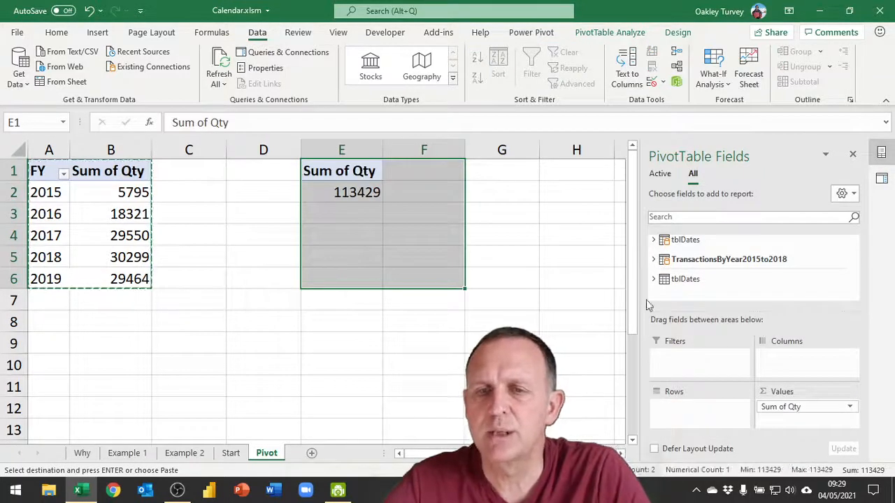
click(654, 240)
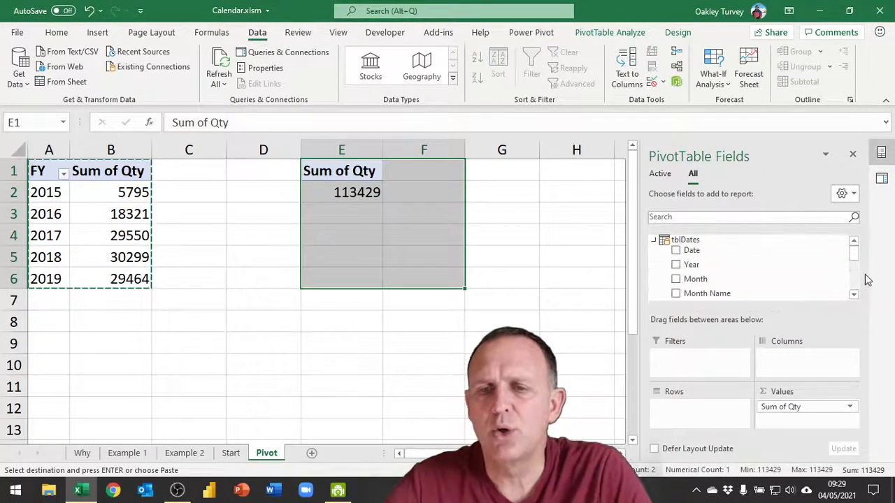
drag(853, 254, 855, 280)
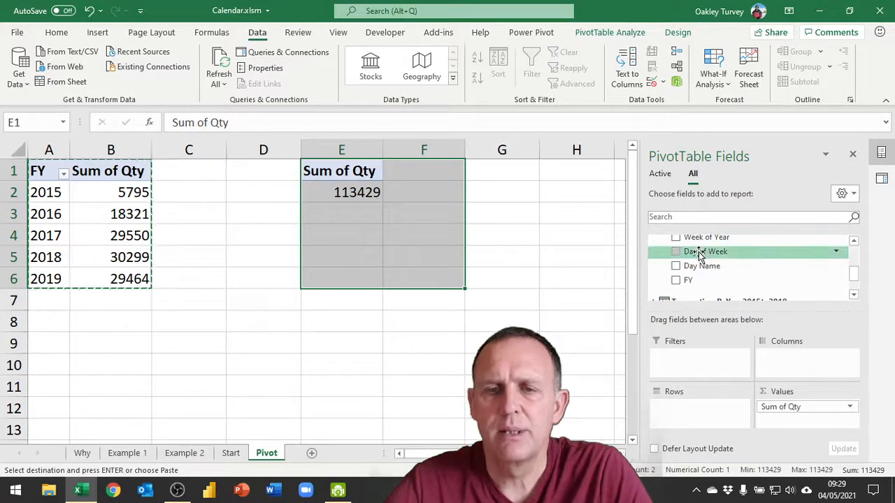
drag(699, 269, 676, 410)
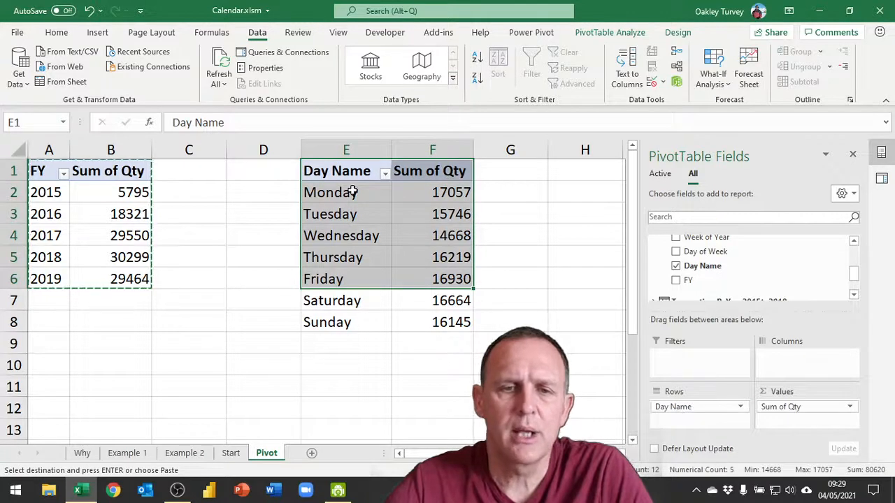
Examine the weekday order and quantities in the Day Name PivotTable, alongside the FY PivotTable
click(351, 192)
click(333, 214)
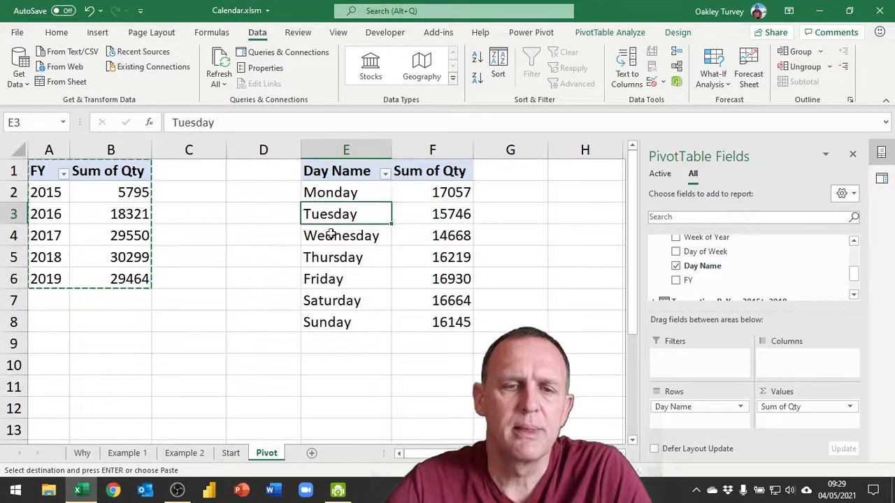
click(330, 235)
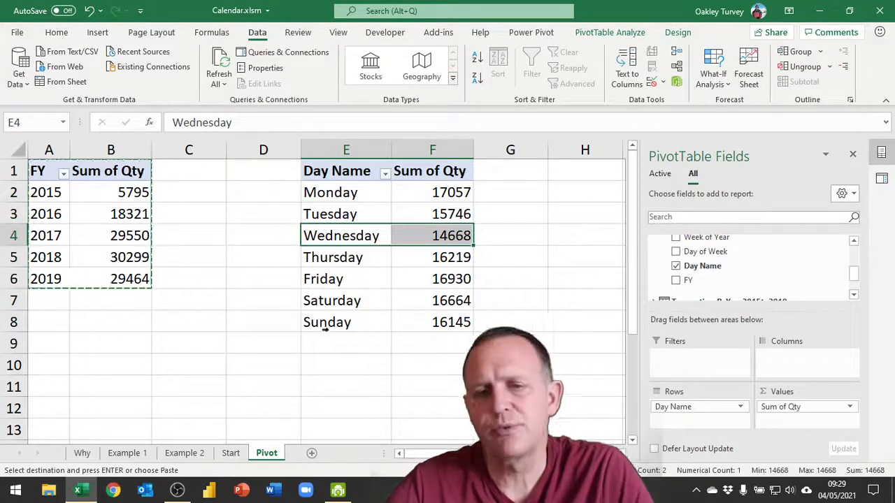
click(406, 371)
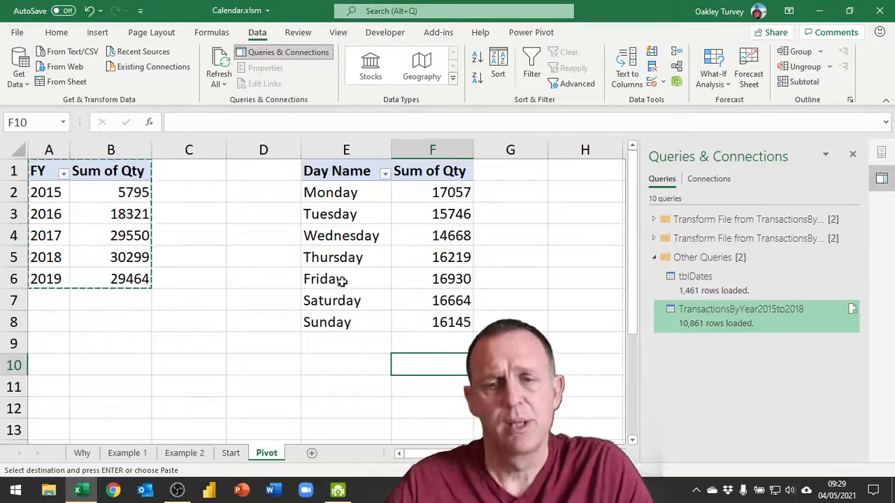
click(144, 316)
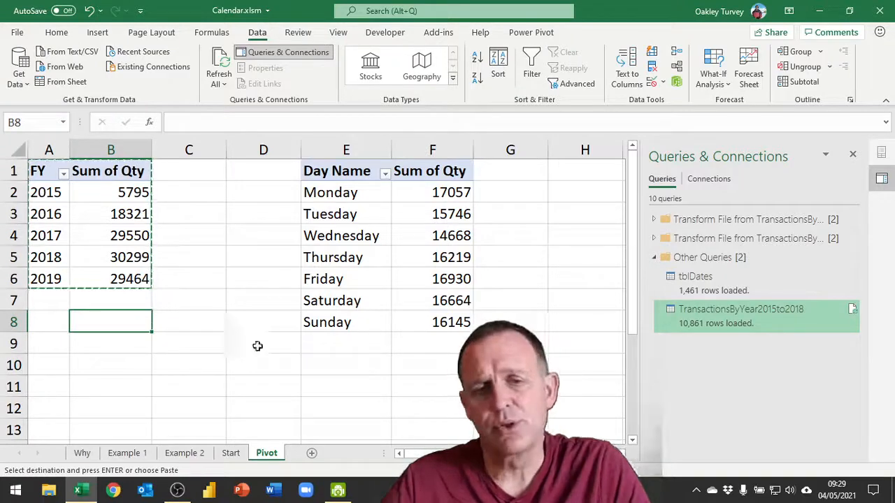
Review the Start sheet's date table and the tblDates and TransactionsByYear2015to2018 queries, and minimise the workbook window
click(231, 454)
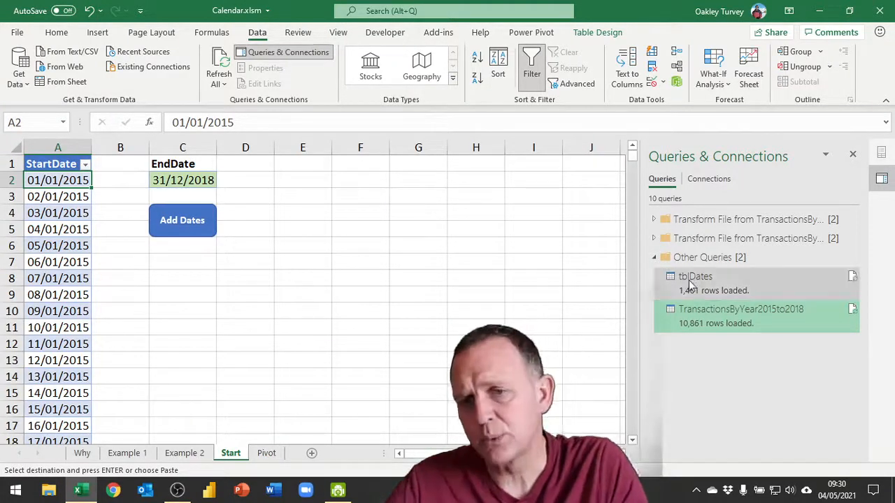
mouse_move(708, 278)
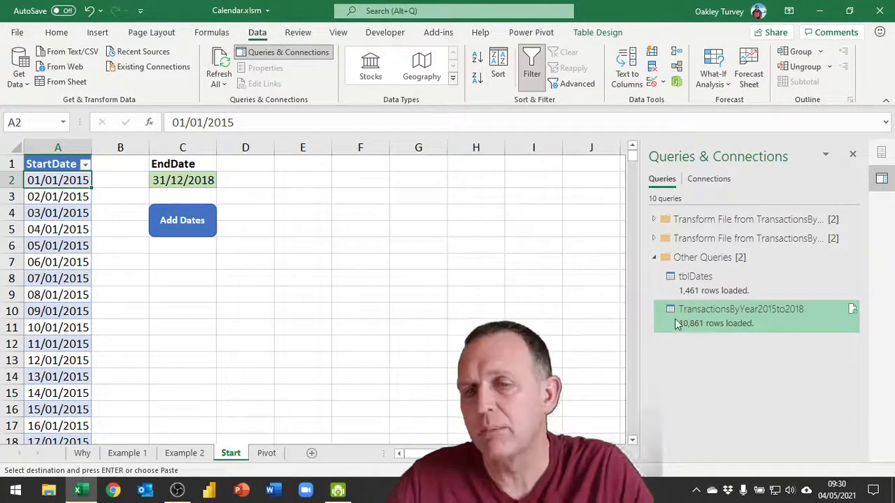
mouse_move(675, 319)
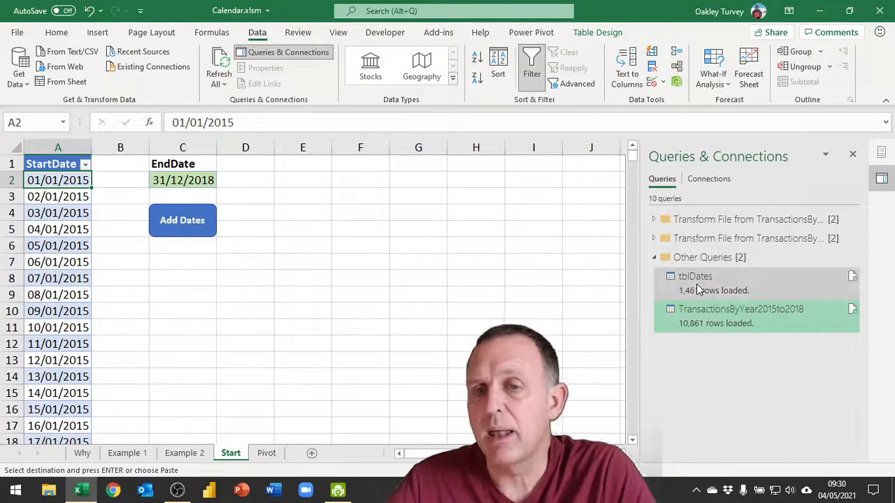
mouse_move(696, 284)
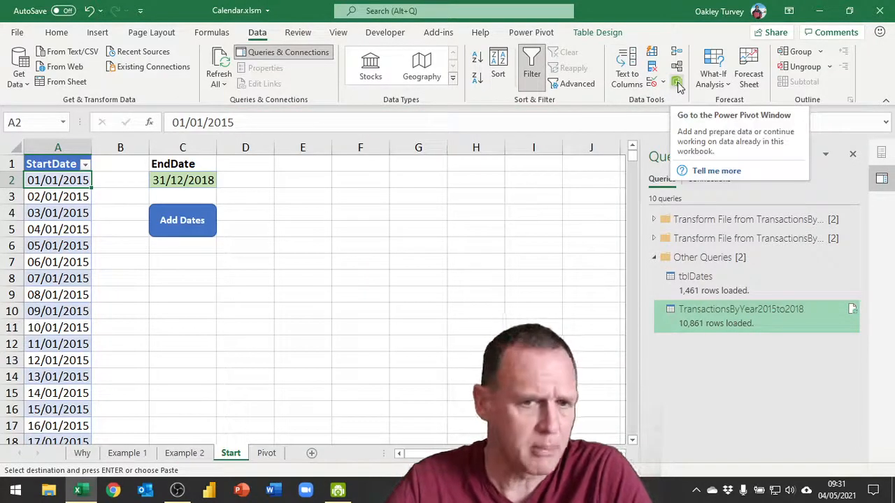
click(821, 12)
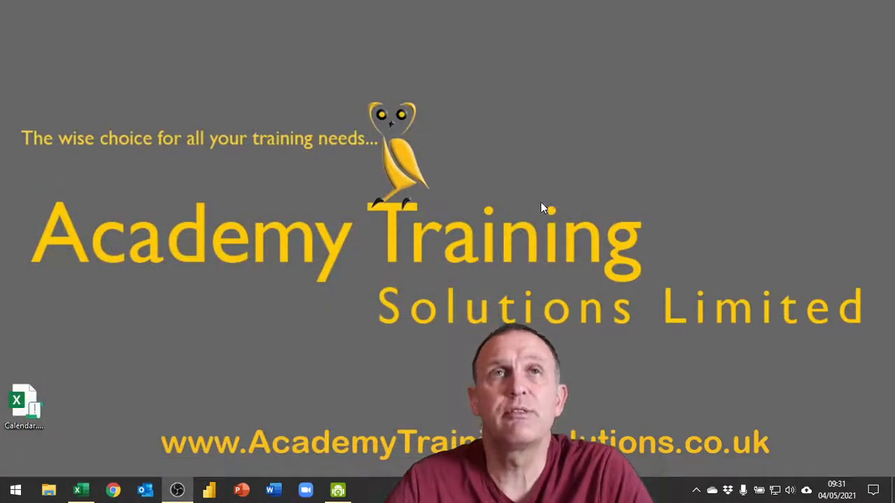